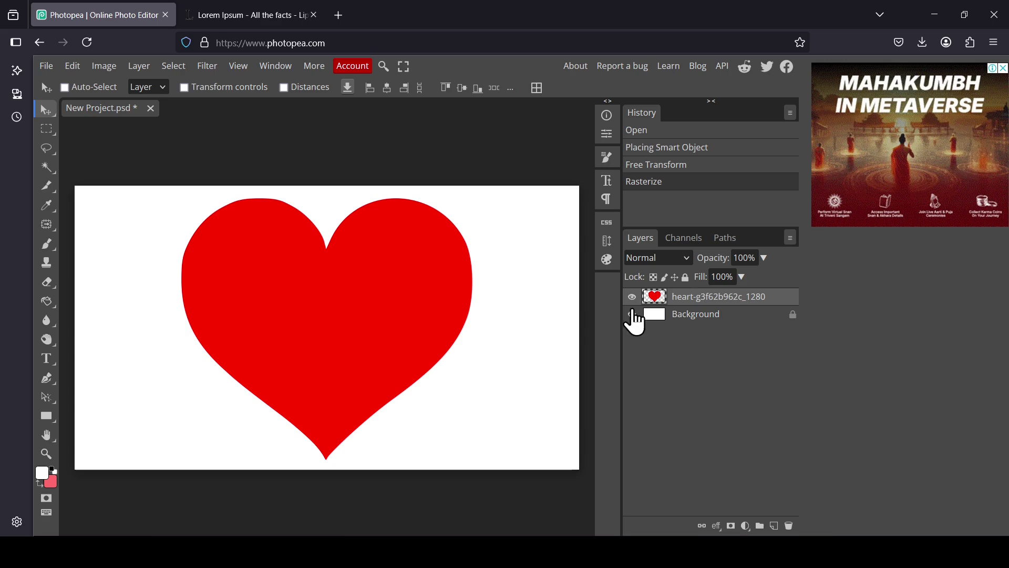
Load the red heart layer's pixels as a selection with Select Pixels.
left_click(632, 297)
left_click(631, 297)
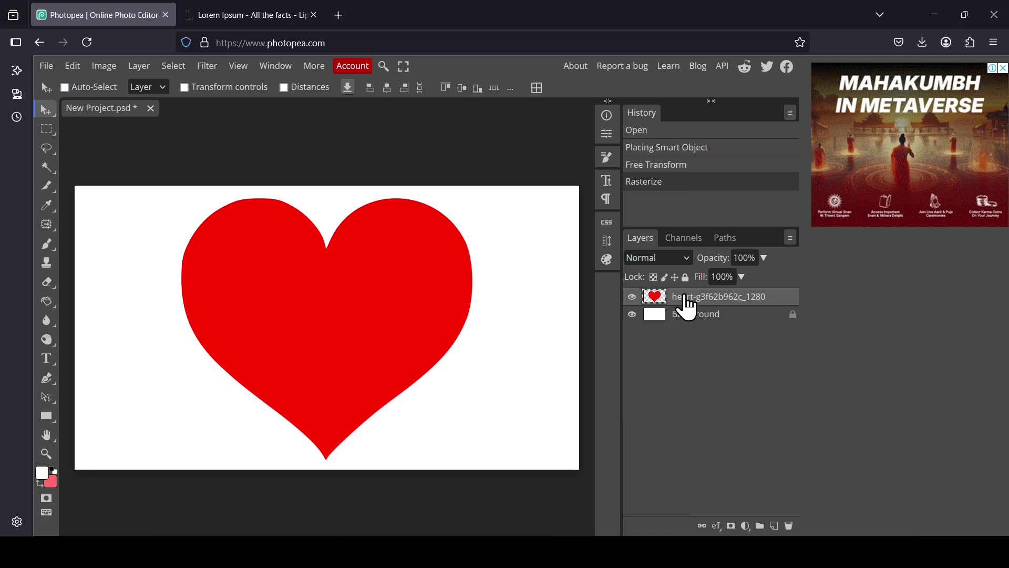
right_click(686, 304)
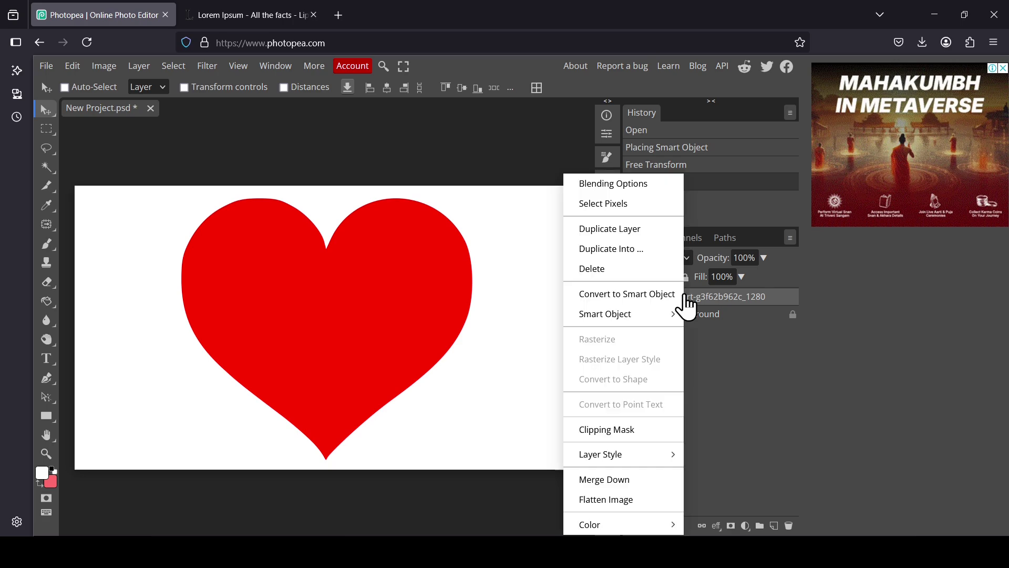
left_click(633, 209)
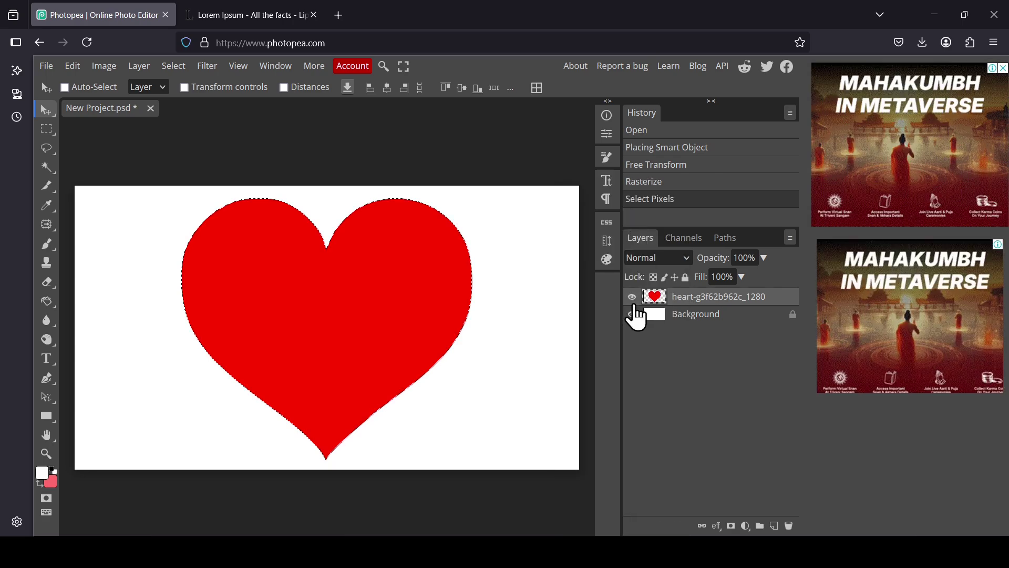
Hide the heart layer and convert the heart selection into a Work Path.
left_click(632, 297)
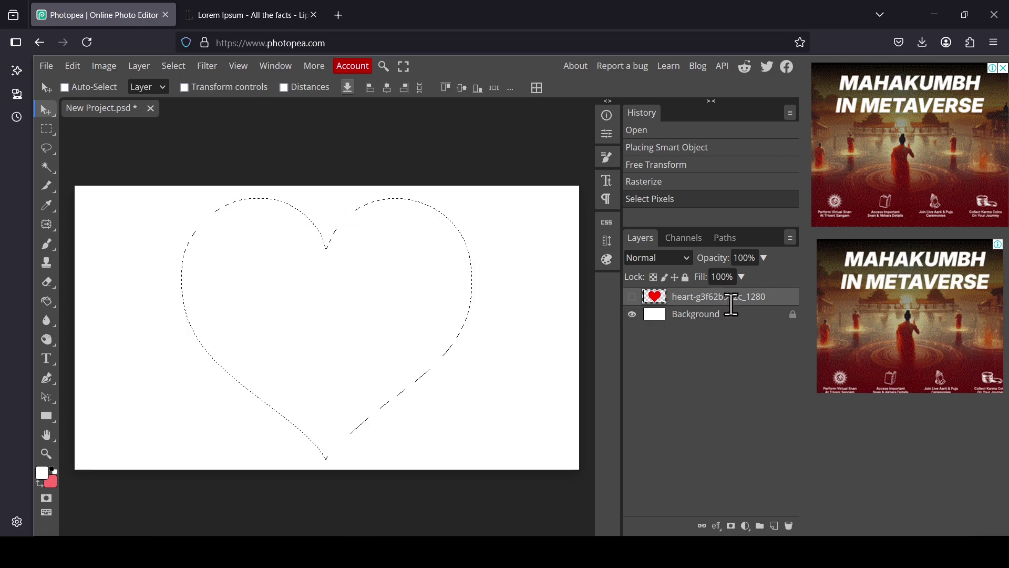
left_click(718, 240)
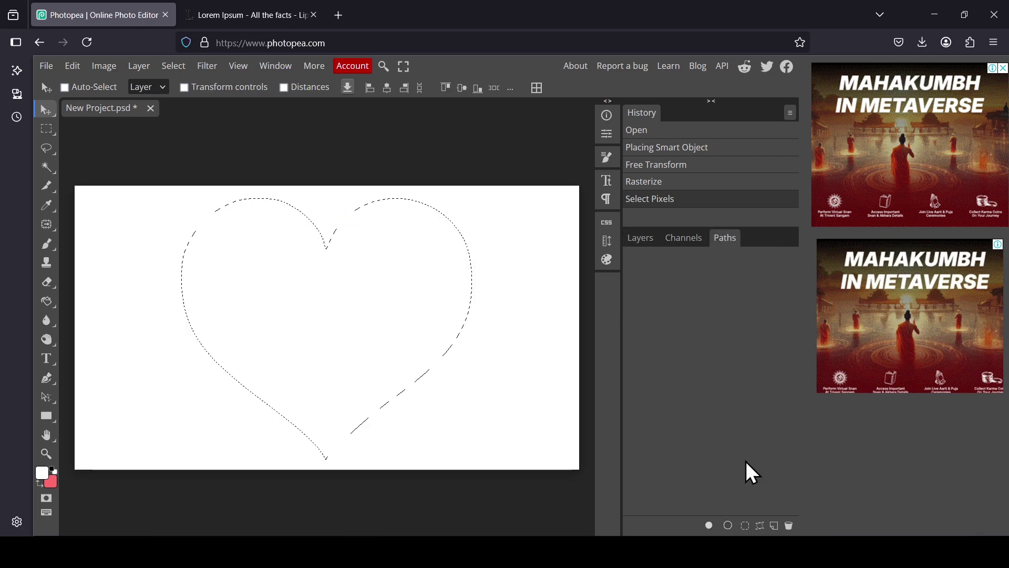
left_click(761, 525)
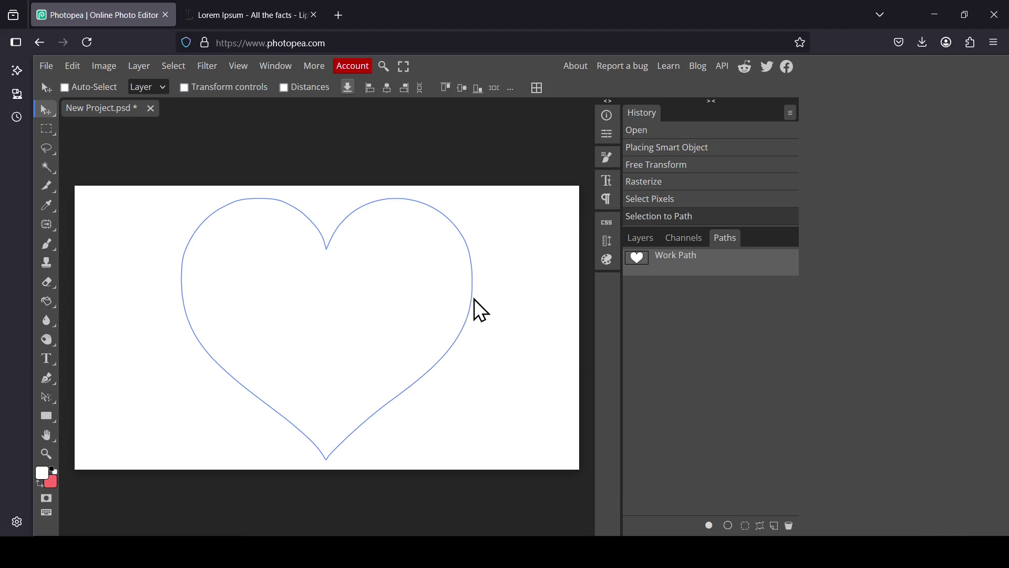
left_click(649, 244)
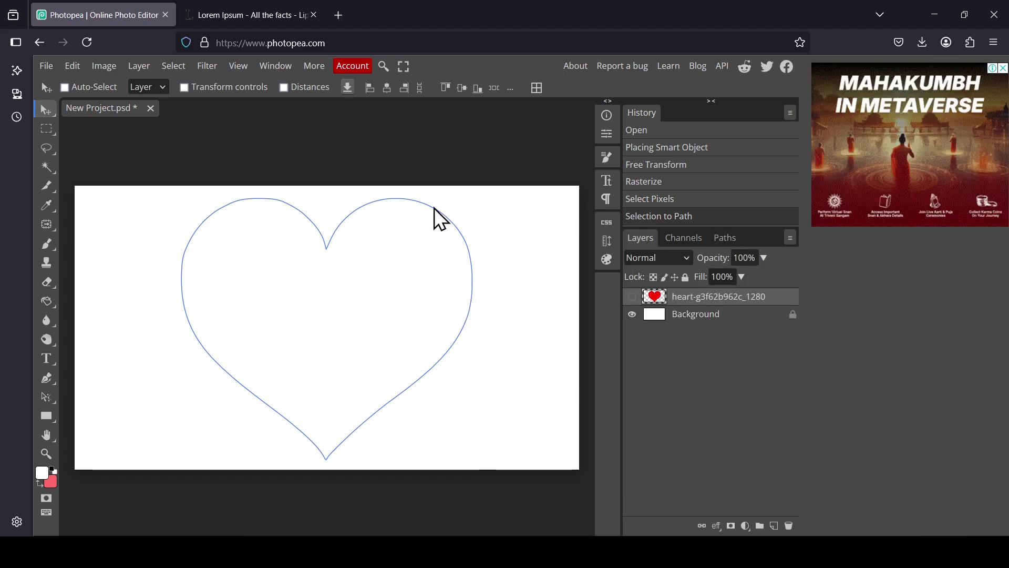
left_click(266, 10)
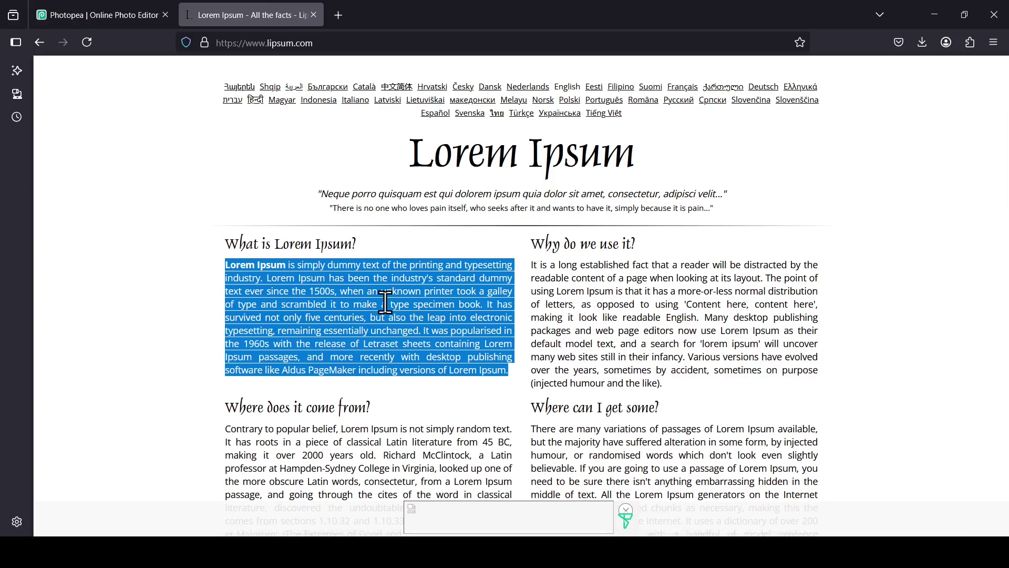
left_click(82, 10)
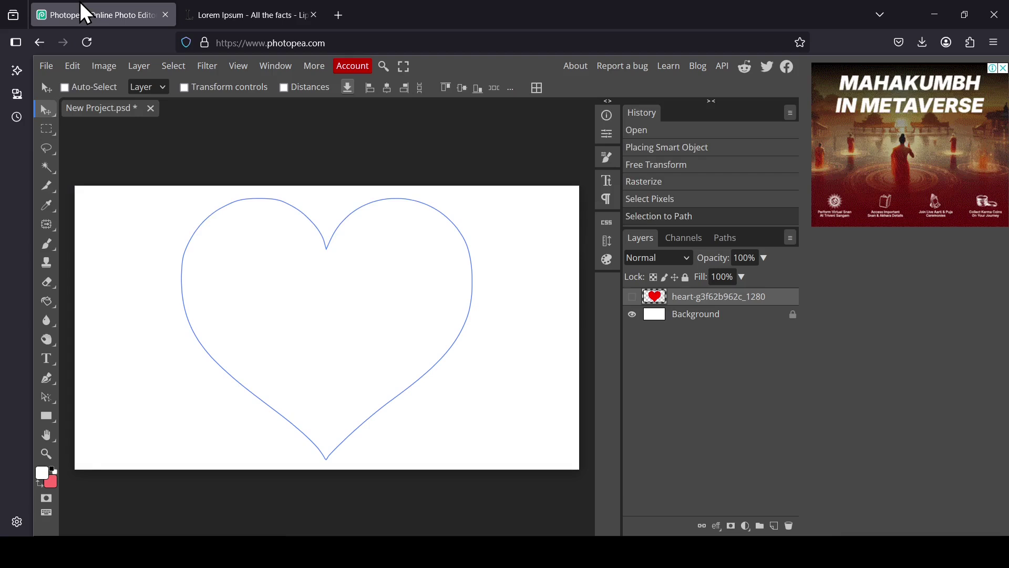
Choose the Horizontal Type tool and set its text colour to black (000000).
right_click(48, 358)
left_click(93, 361)
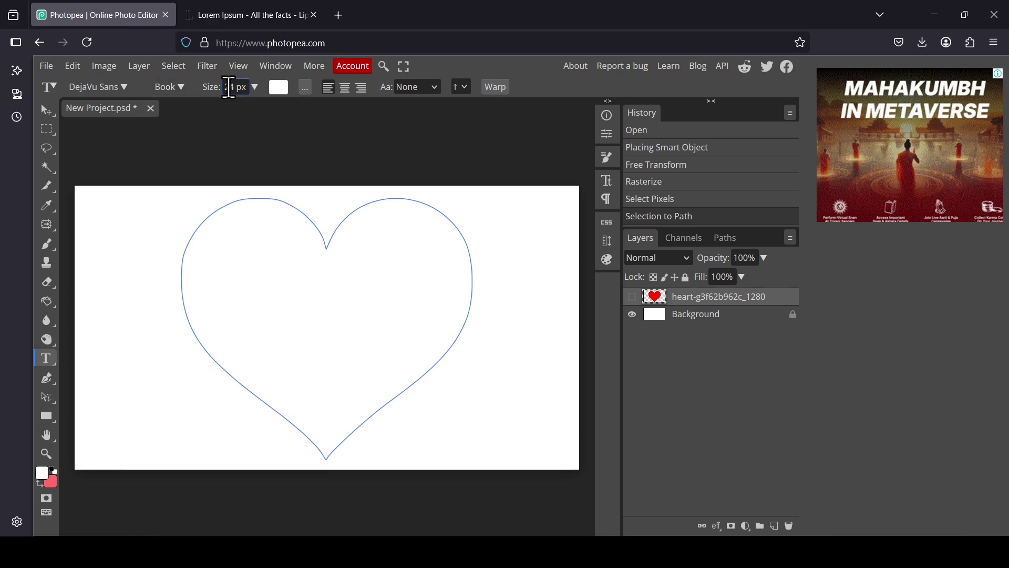
left_click(279, 90)
left_click_drag(234, 239, 342, 415)
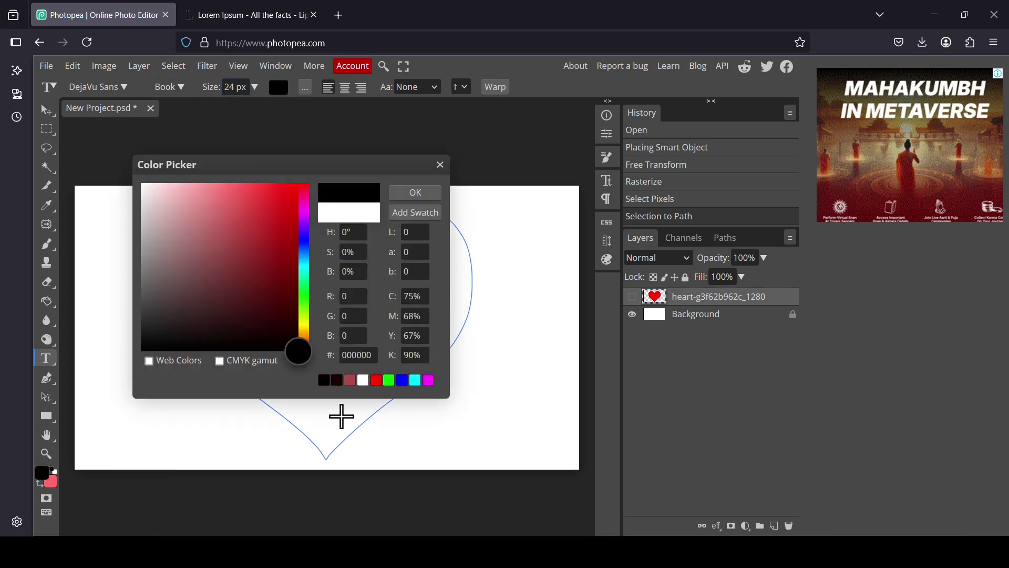
left_click(416, 197)
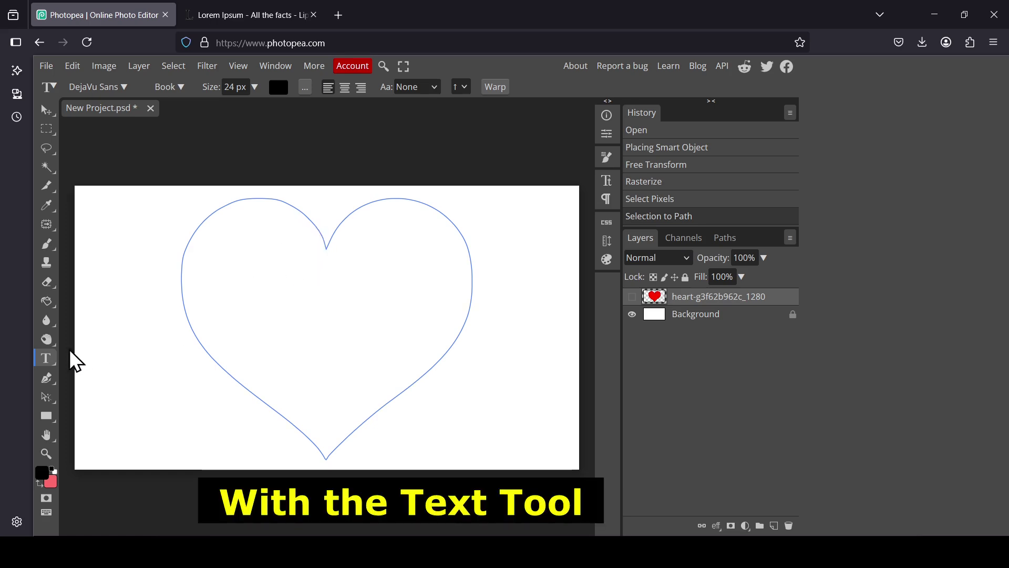
Paste the Lorem Ipsum paragraph twice inside the heart path and centre-align all lines.
left_click(254, 231)
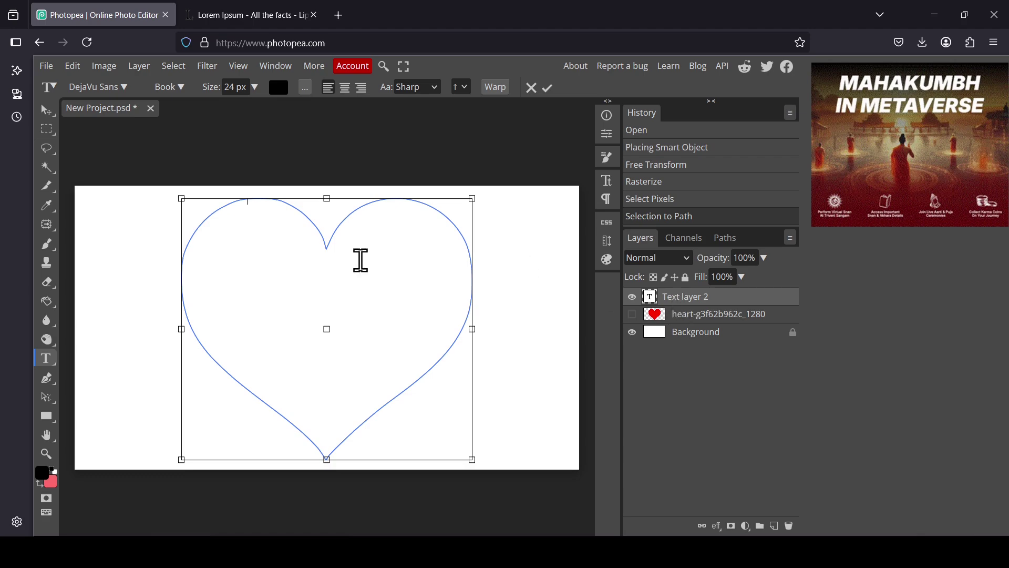
type("Lorem Ipsum is simply dummy text of the printing and typesetting industry. Lorem Ipsum has been the industry's standard dummy text ever since the 1500s, when an unknown printer took a galley of type and scrambled it to make a type specimen book. It has survived not only five centuries, but also the leap into electronic typesetting, remaining essentially unchanged. It was popularised in the 1960s with the release of Letraset sheets containing Lorem Ipsum passages, and more recently with desktop publishing software like Aldus PageMaker including versions of Lorem Ipsum.")
type("Lorem Ipsum is simply dummy text of the printing and typesetting industry. Lorem Ipsum has been the industry's standard dummy text ever since the 1500s, when an unknown printer took a galley of type and scrambled it to make a type specimen book. It has survived not only five centuries, but also the leap into electronic typesetting, remaining essentially unchanged. It was popularised in the 1960s with the release of Letraset sheets containing Lorem Ipsum passages, and more recently with desktop publishing software like Aldus PageMaker including versions of Lorem Ipsum.")
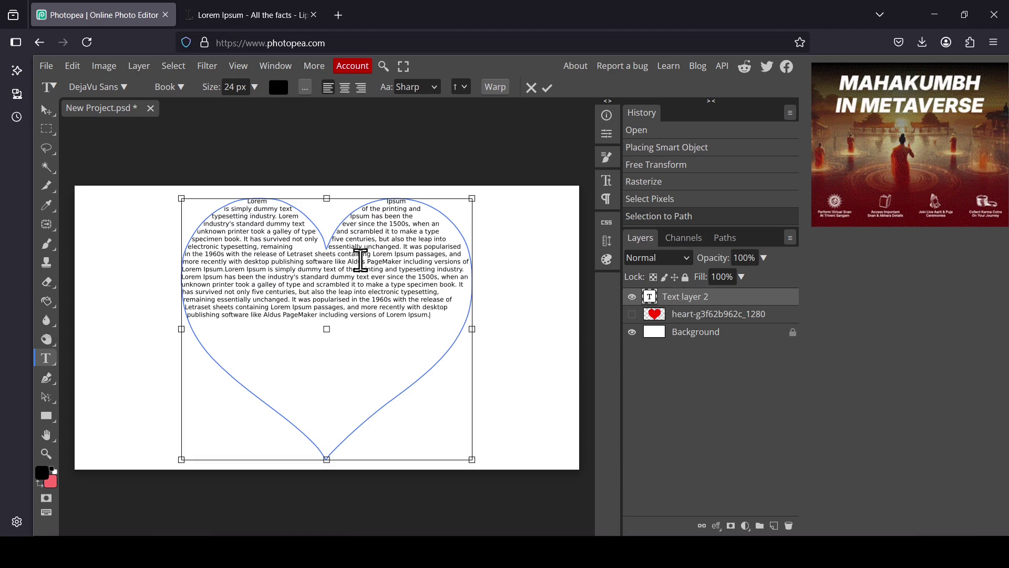
type("Lorem Ipsum is simply dummy text of the printing and typesetting industry. Lorem Ipsum has been the industry's standard dummy text ever since the 1500s, when an unknown printer took a galley of type and scrambled it to make a type specimen book. It has survived not only five centuries, but also the leap into electronic typesetting, remaining essentially unchanged. It was popularised in the 1960s with the release of Letraset sheets containing Lorem Ipsum passages, and more recently with desktop publishing software like Aldus PageMaker including versions of Lorem Ipsum.")
type("Lorem Ipsum is simply dummy text of the printing and typesetting industry. Lorem Ipsum has been the industry's standard dummy text ever since the 1500s, when an unknown printer took a galley of type and scrambled it to make a type specimen book. It has survived not only five centuries, but also the leap into electronic typesetting, remaining essentially unchanged. It was popularised in the 1960s with the release of Letraset sheets containing Lorem Ipsum passages, and more recently with desktop publishing software like Aldus PageMaker including versions of Lorem Ipsum.")
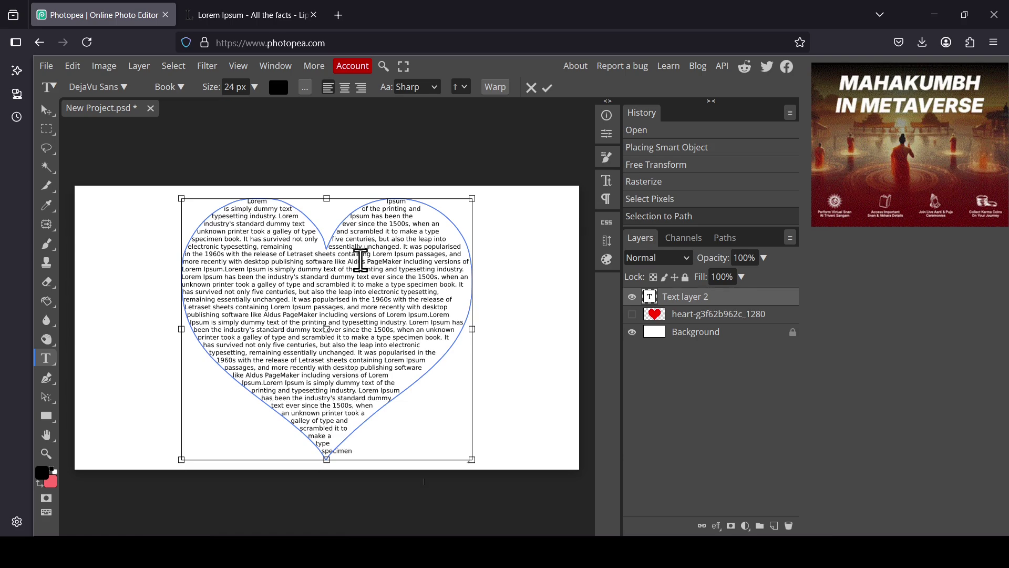
key("ctrl+a")
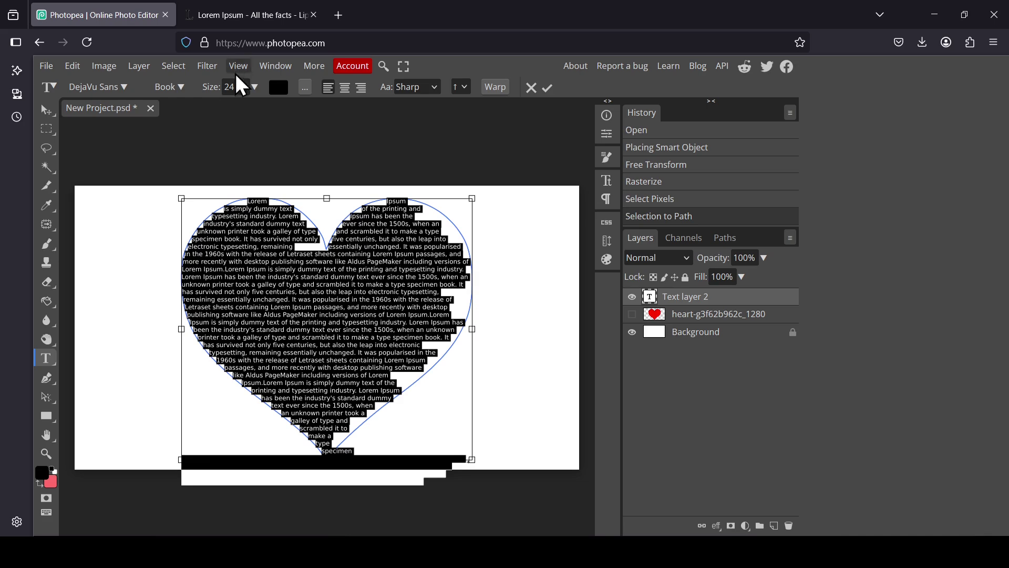
left_click(345, 88)
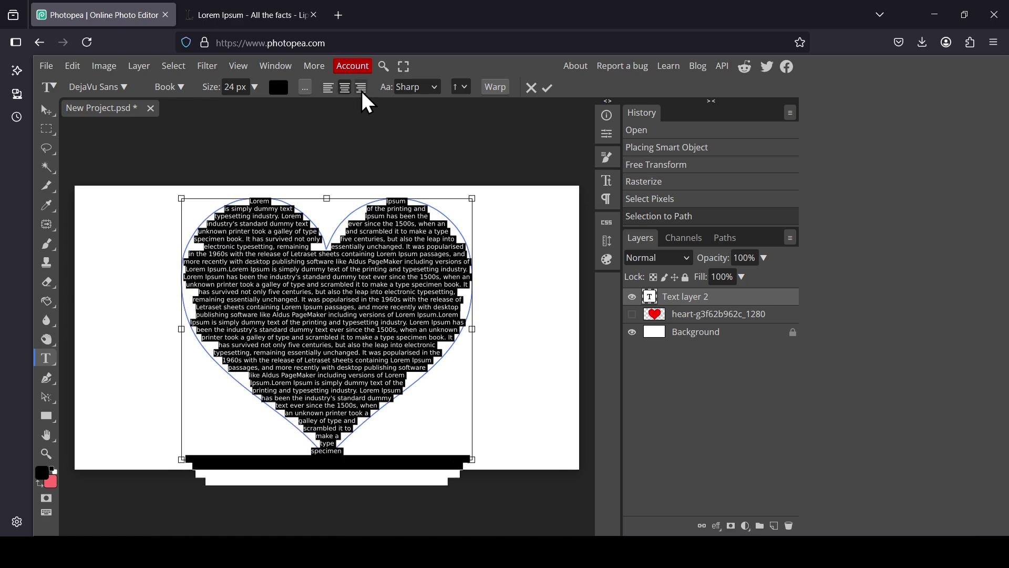
left_click(361, 87)
left_click(345, 88)
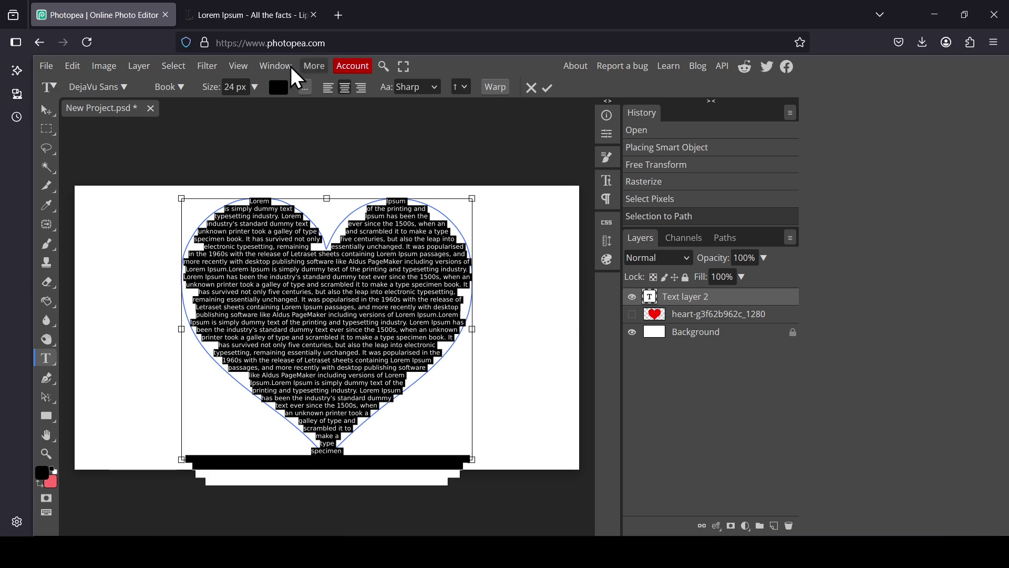
In the Paragraph panel, apply Justify last centered and raise Auto Leading to 124%.
left_click(279, 66)
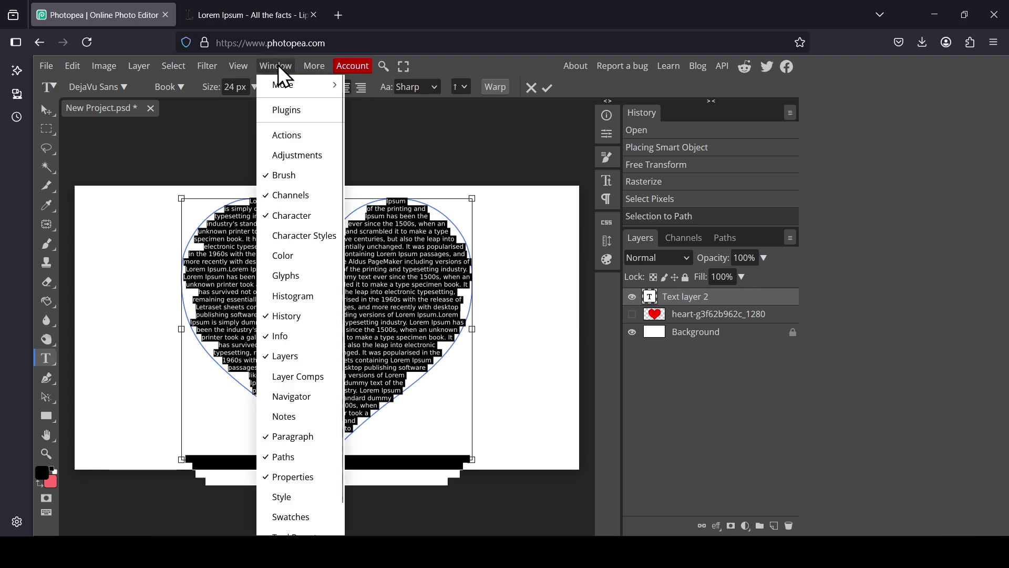
left_click(300, 437)
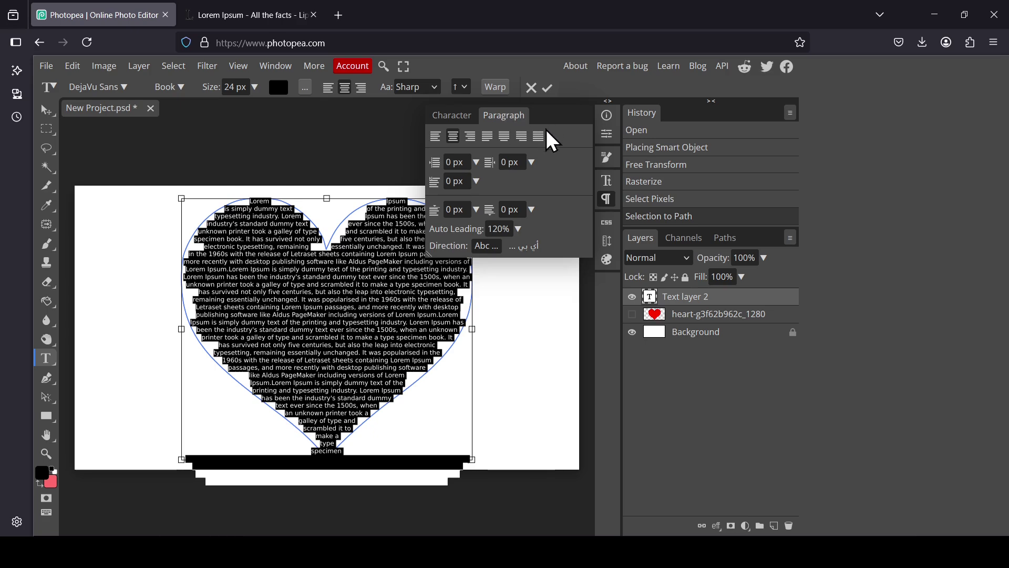
left_click(472, 138)
left_click(487, 137)
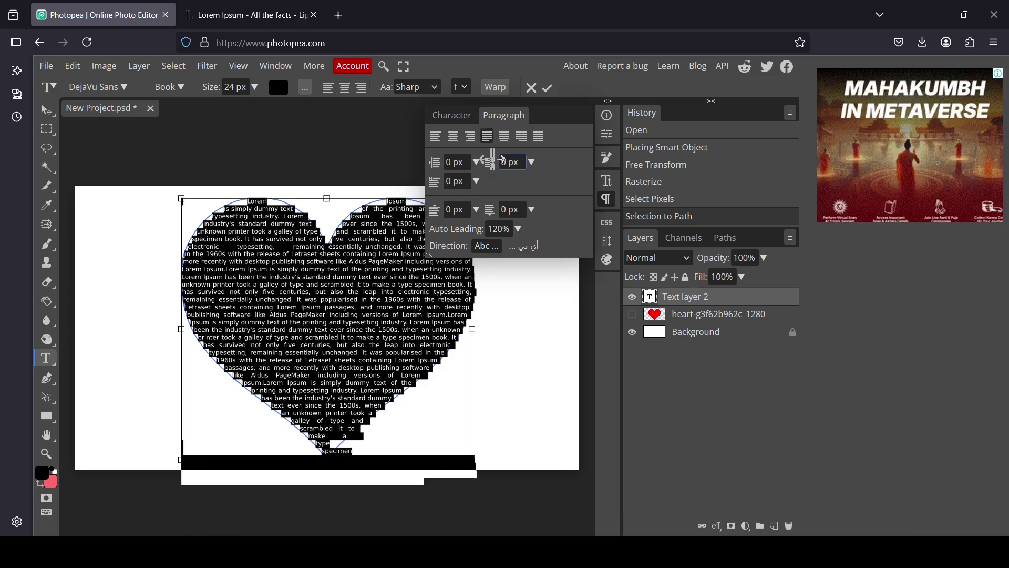
left_click(506, 139)
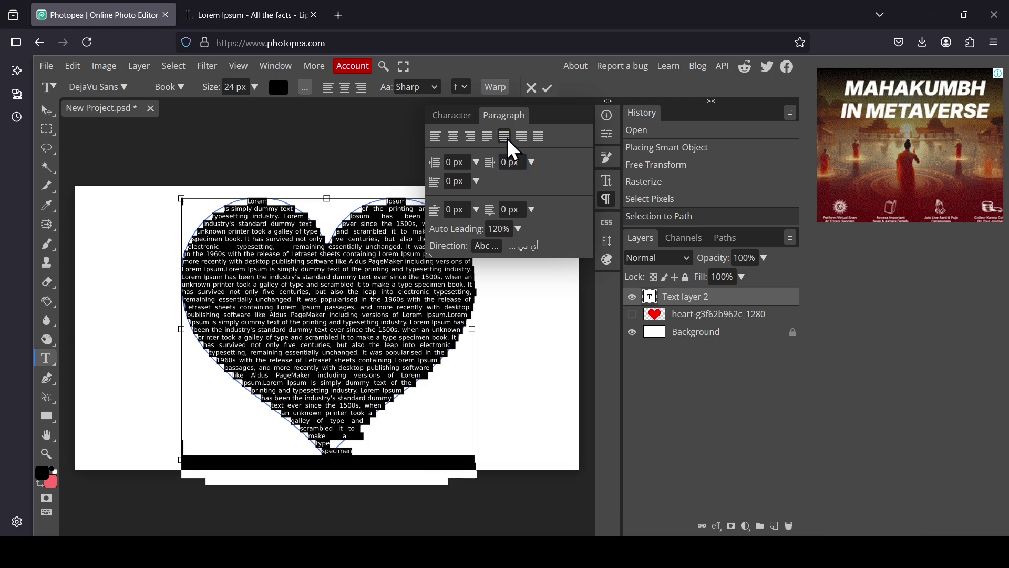
left_click(539, 138)
left_click(522, 138)
left_click(508, 139)
left_click(540, 139)
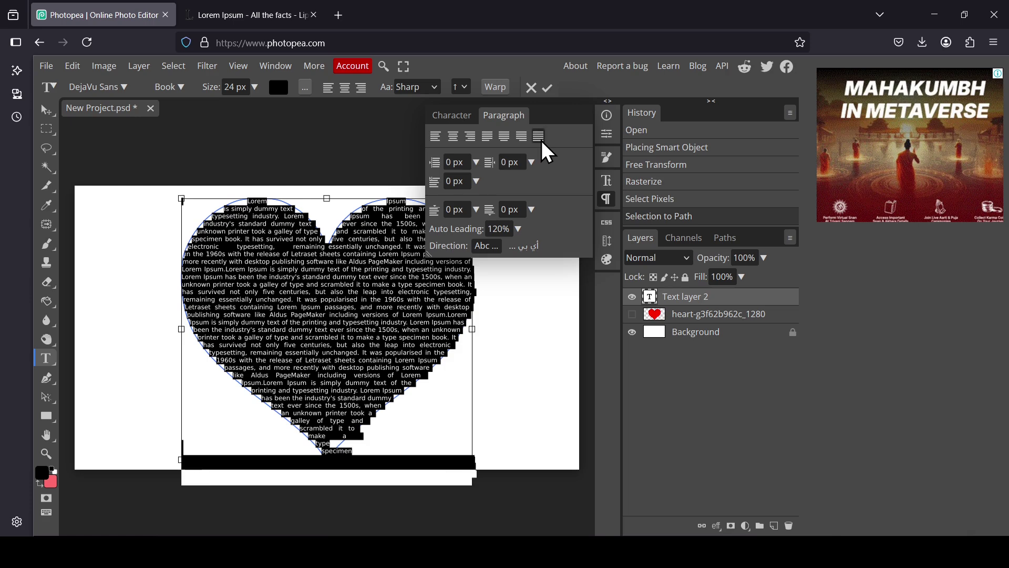
left_click(505, 138)
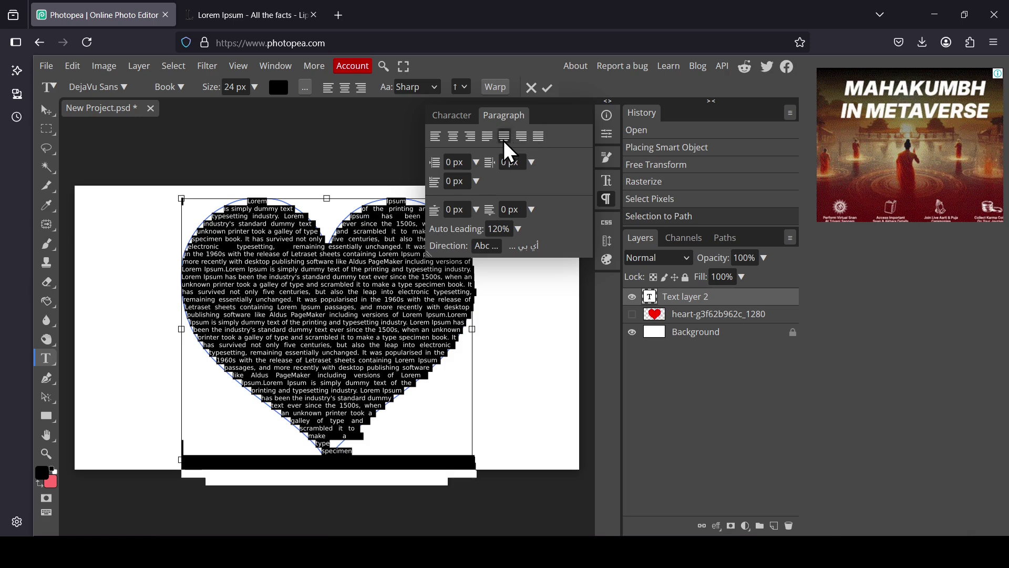
left_click(519, 230)
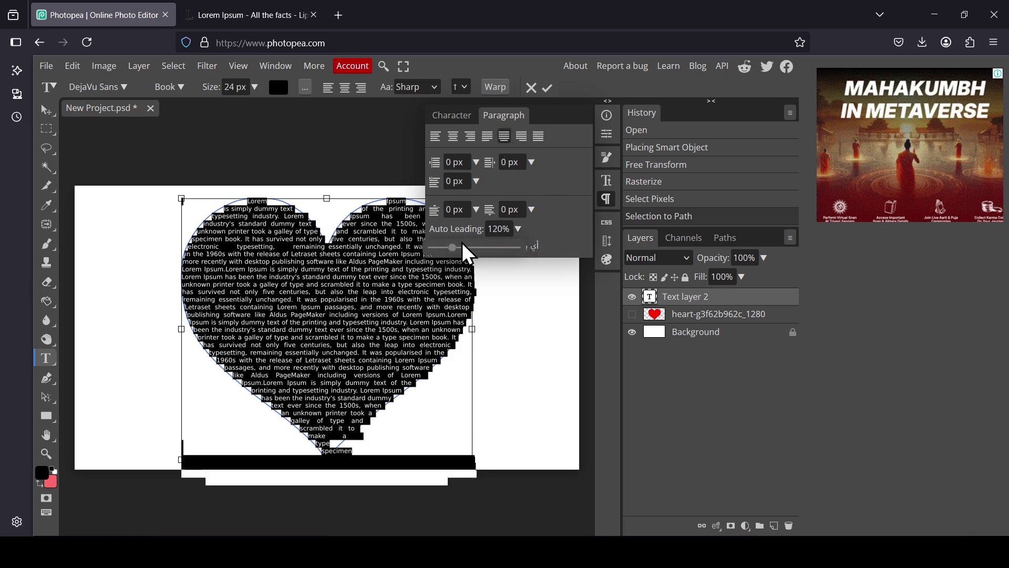
left_click_drag(466, 247, 456, 258)
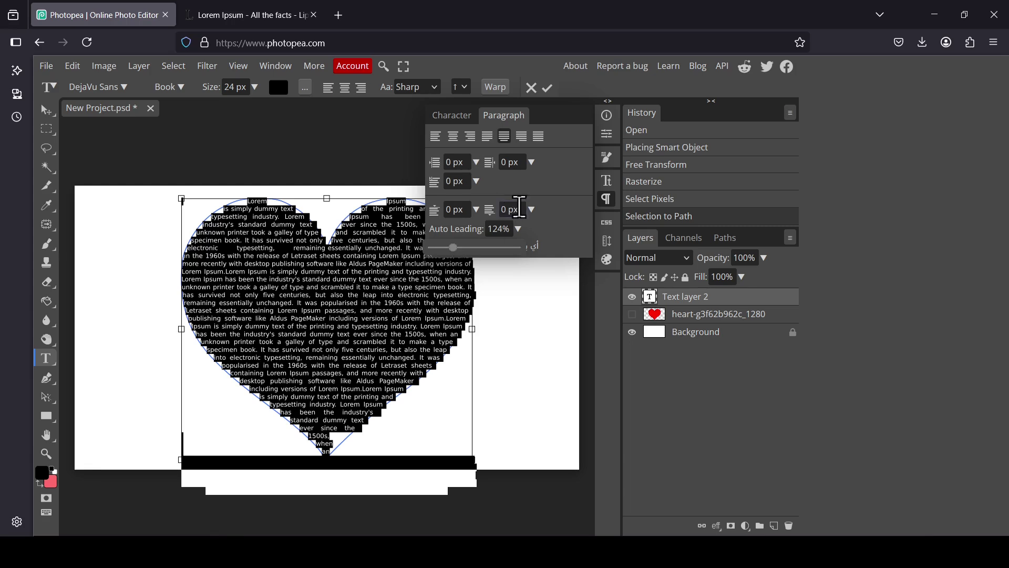
Commit the heart text and rasterize the Lorem Ipsum text layer.
left_click(609, 205)
left_click(301, 284)
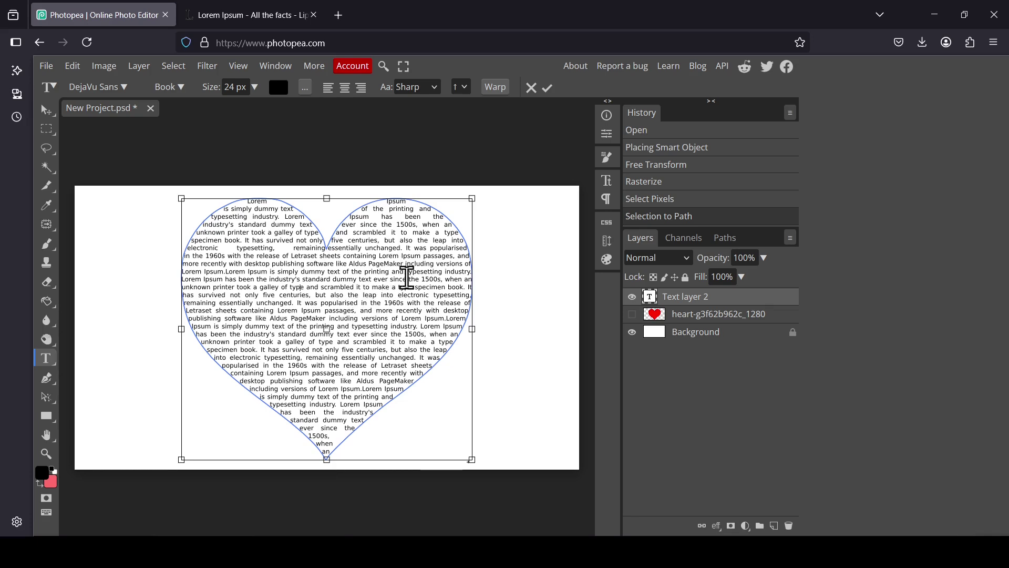
key("ctrl+Return")
key("v")
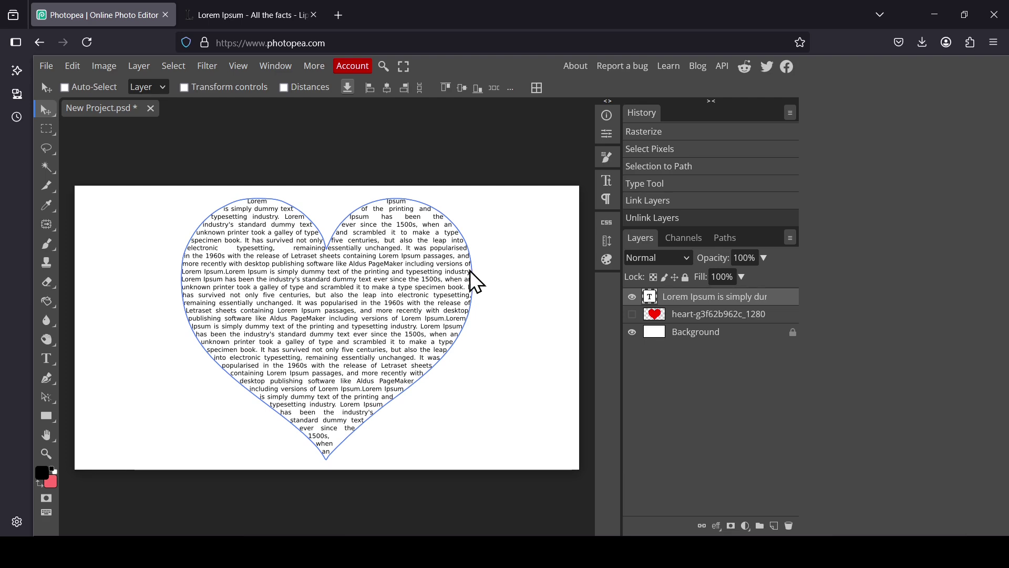
right_click(677, 307)
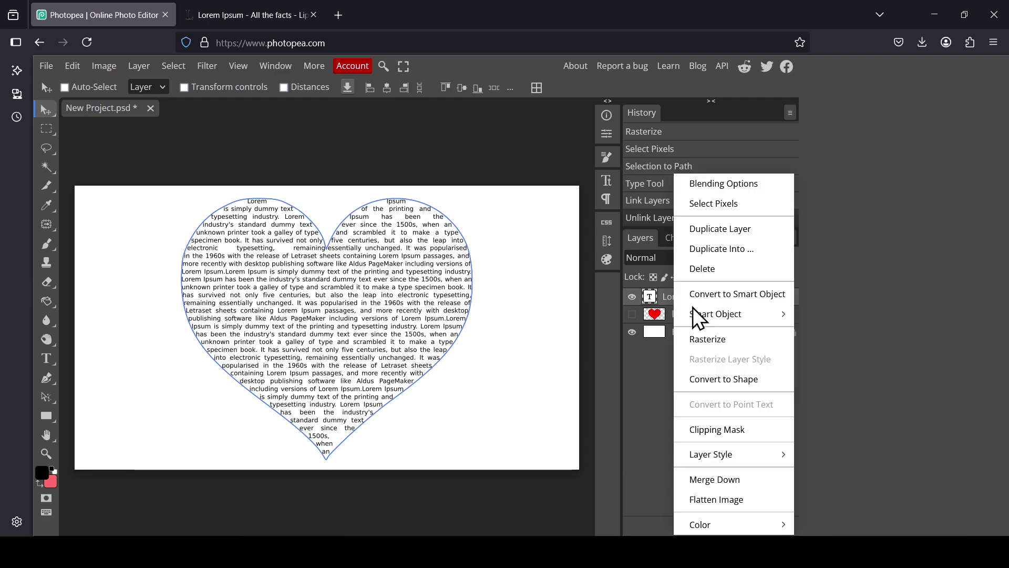
left_click(725, 343)
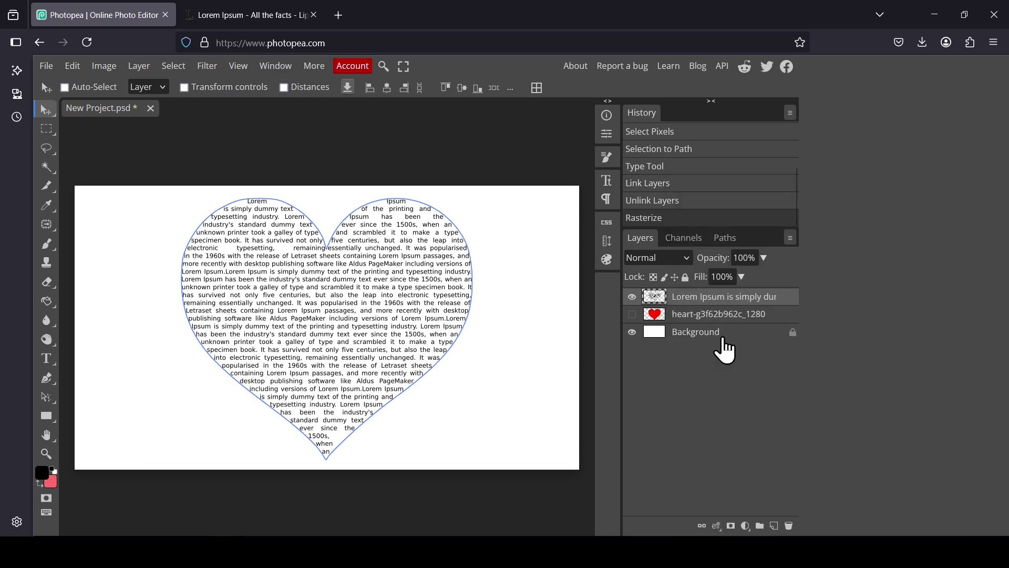
Delete the heart-shaped Work Path from the Paths panel.
left_click(731, 241)
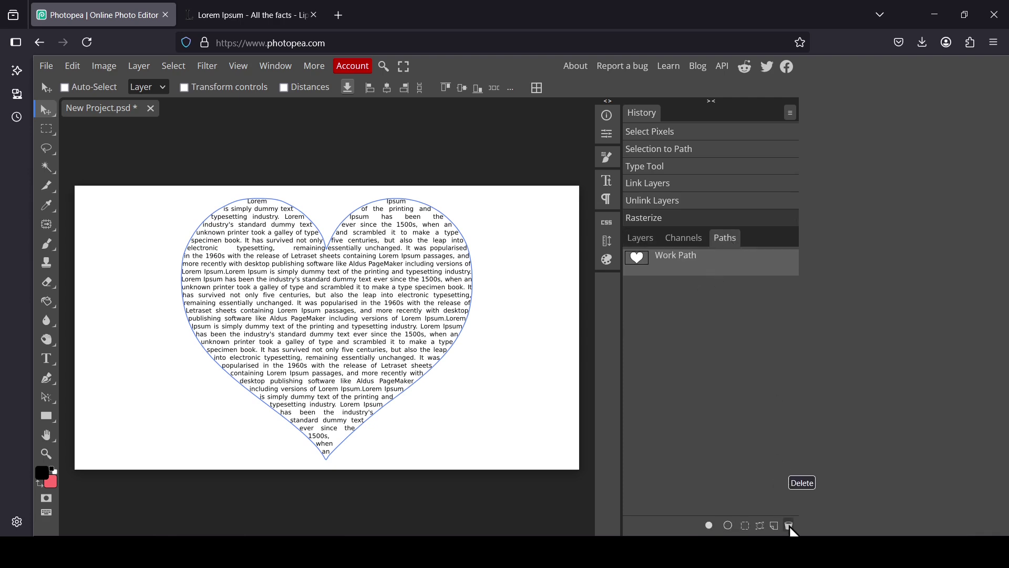
left_click(789, 526)
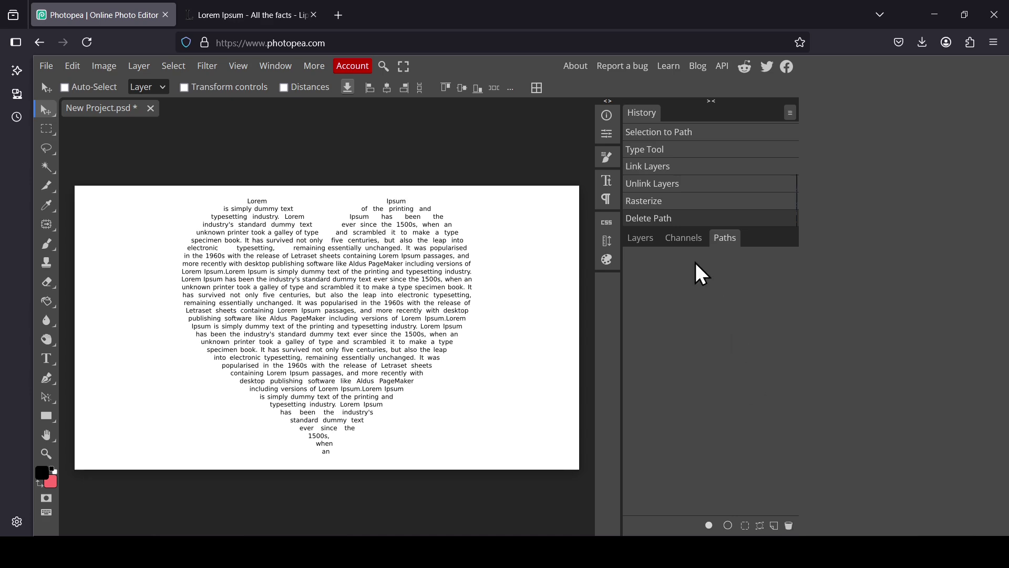
left_click(647, 244)
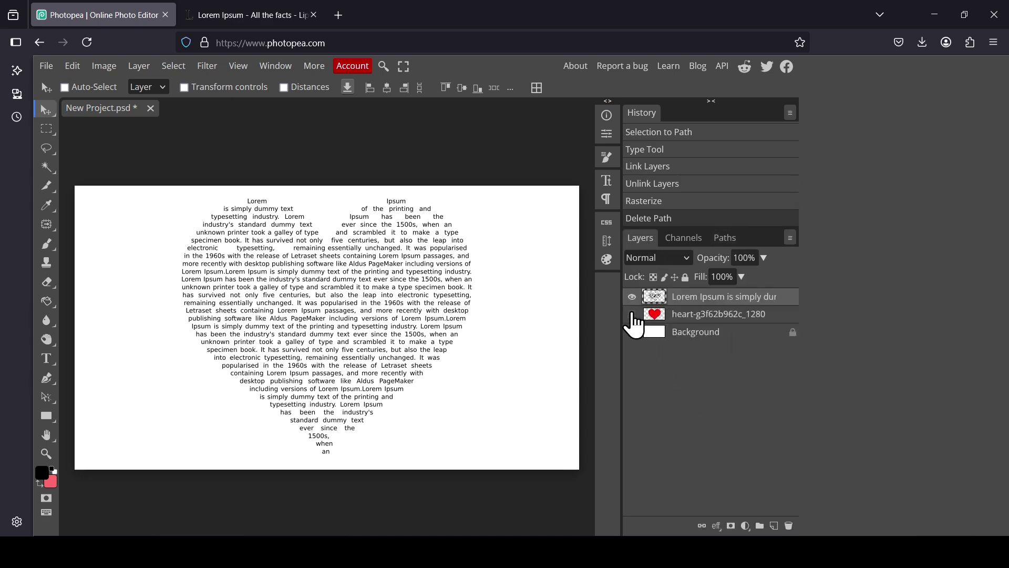
Show the heart layer and set its Fill to 0% in Blending Options.
left_click(633, 314)
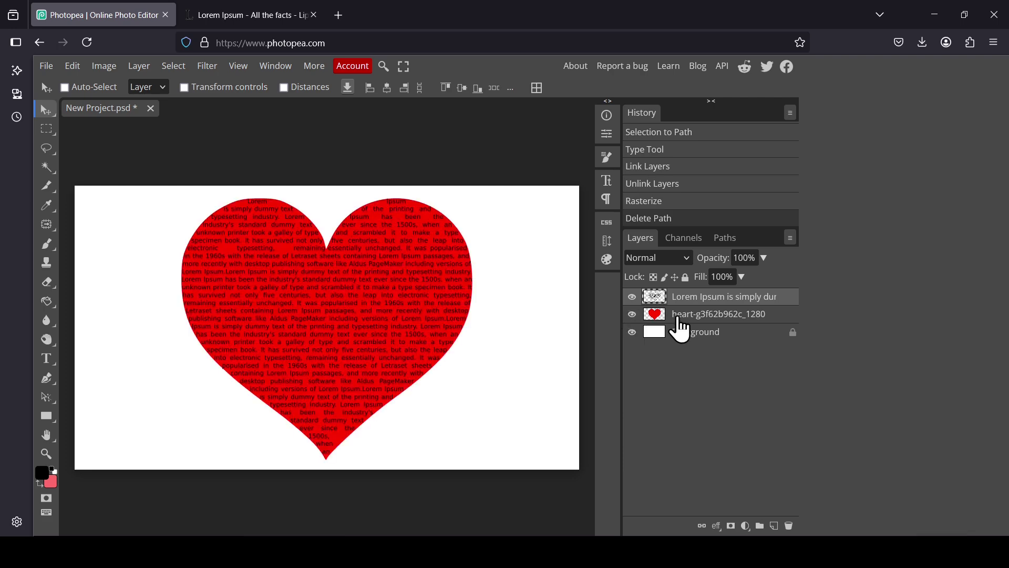
left_click(679, 318)
right_click(668, 321)
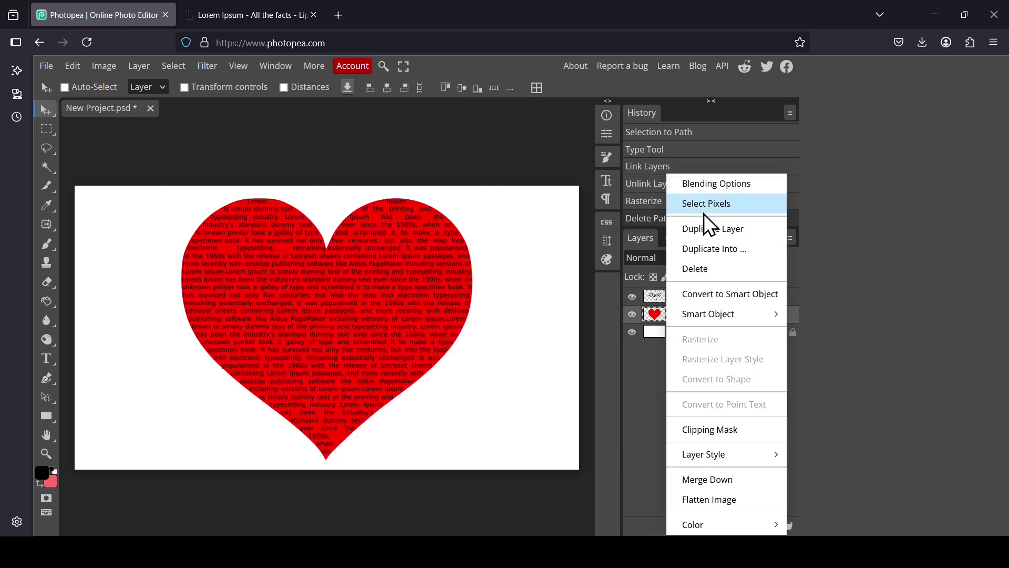
left_click(713, 187)
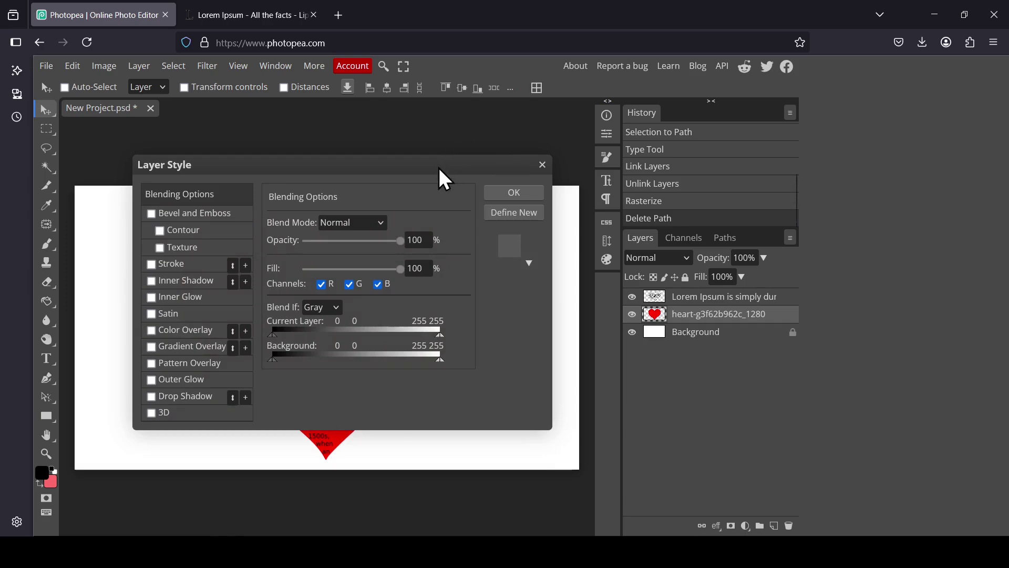
left_click_drag(445, 178, 828, 148)
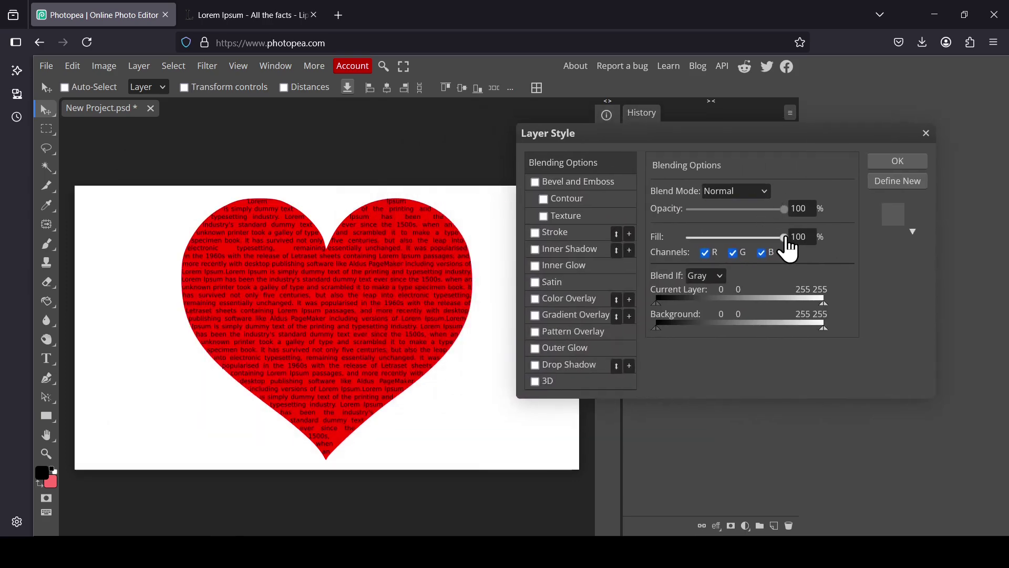
left_click_drag(784, 238, 687, 237)
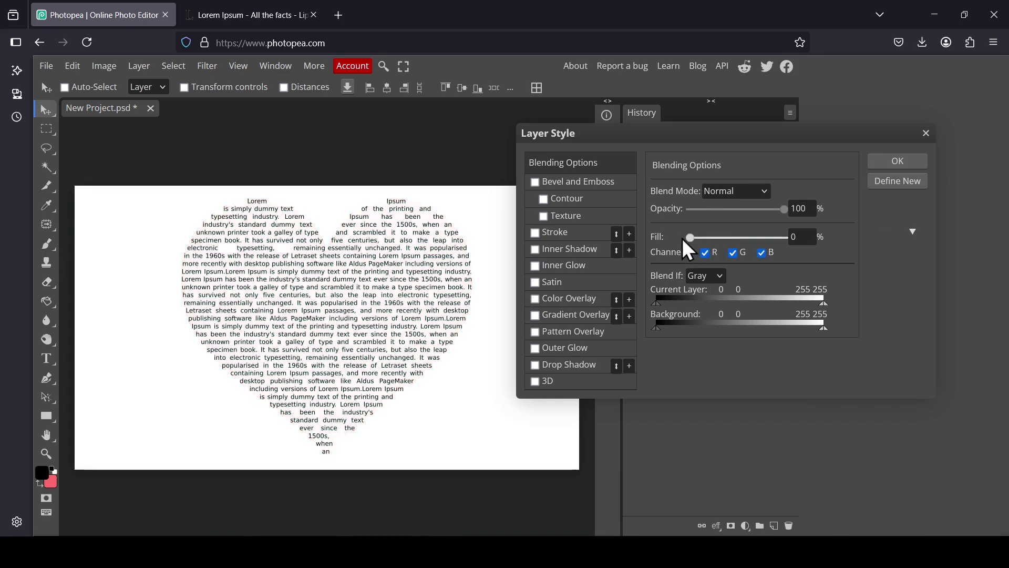
Add a blue (#4b85ff) stroke to the heart.
left_click(549, 232)
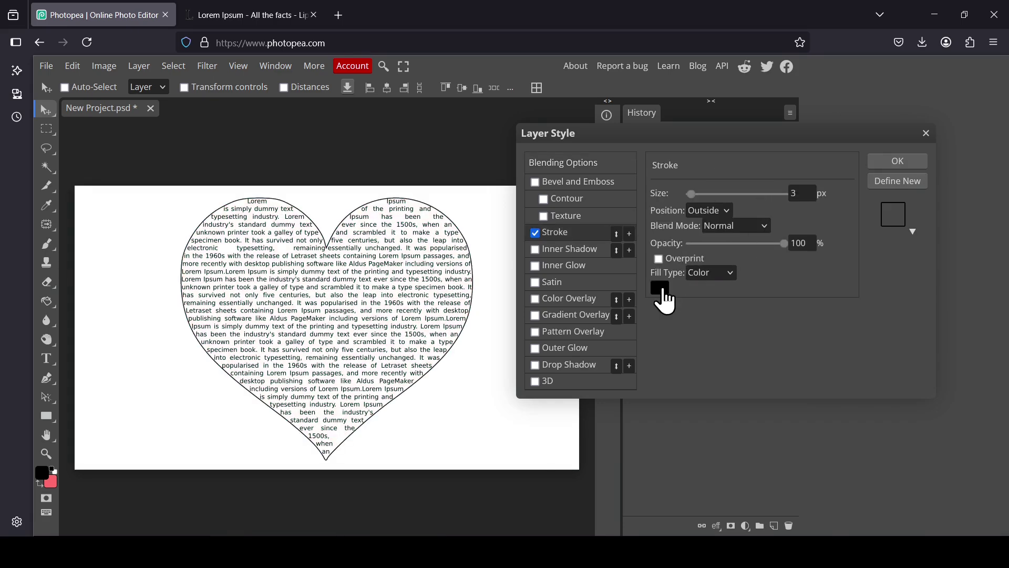
left_click(661, 288)
left_click(351, 282)
left_click(403, 351)
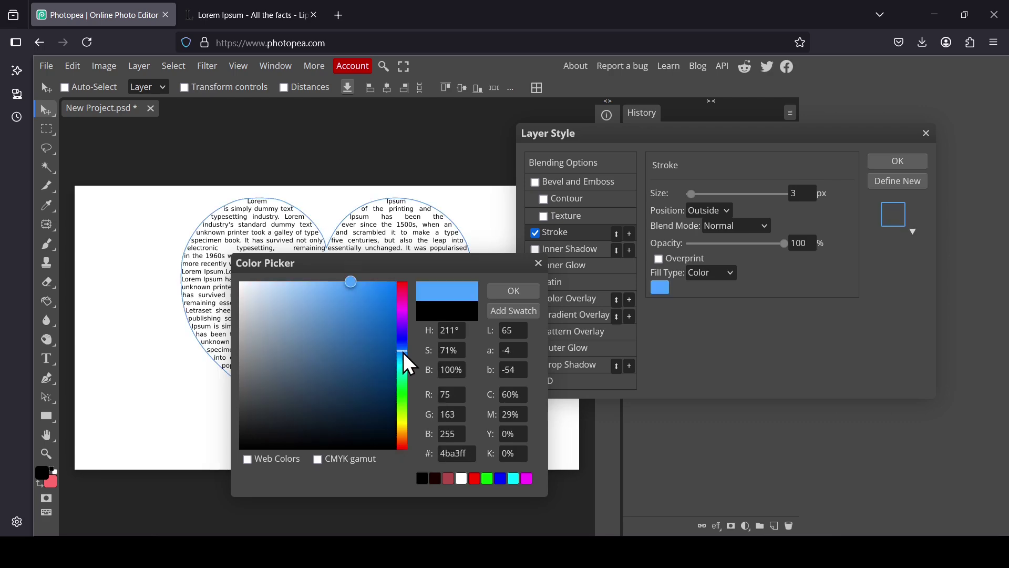
left_click_drag(404, 353, 402, 346)
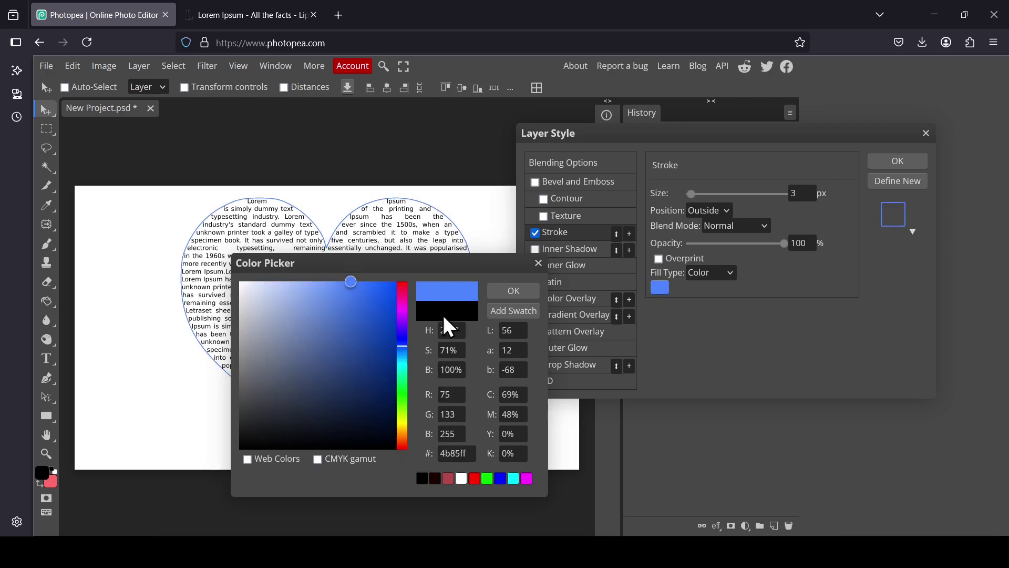
left_click(513, 293)
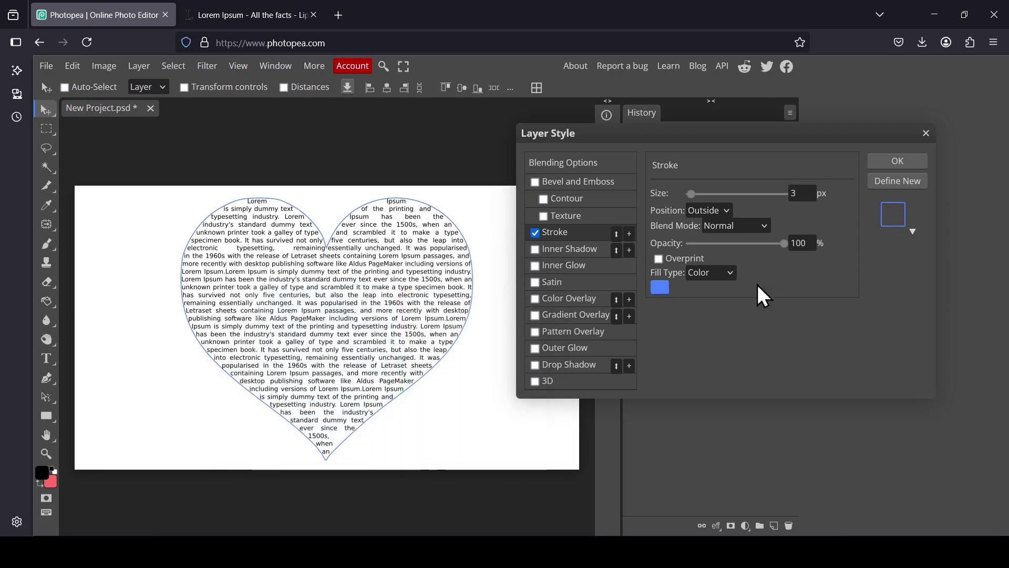
Add an inner shadow with distance 4 and size 22 px, then apply the styles.
left_click(579, 249)
left_click_drag(695, 255, 697, 255)
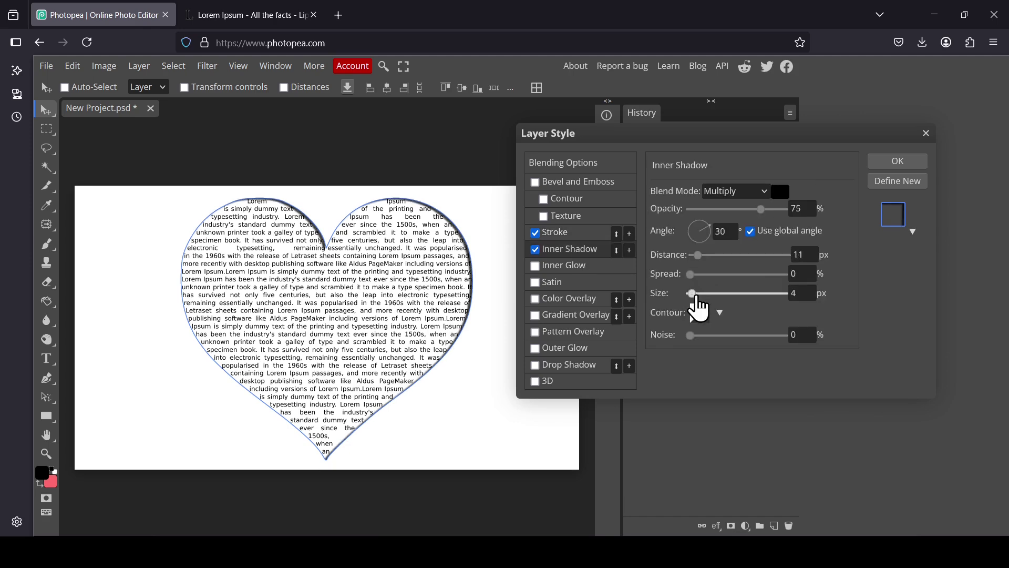
left_click_drag(695, 293, 702, 293)
left_click_drag(697, 256, 695, 256)
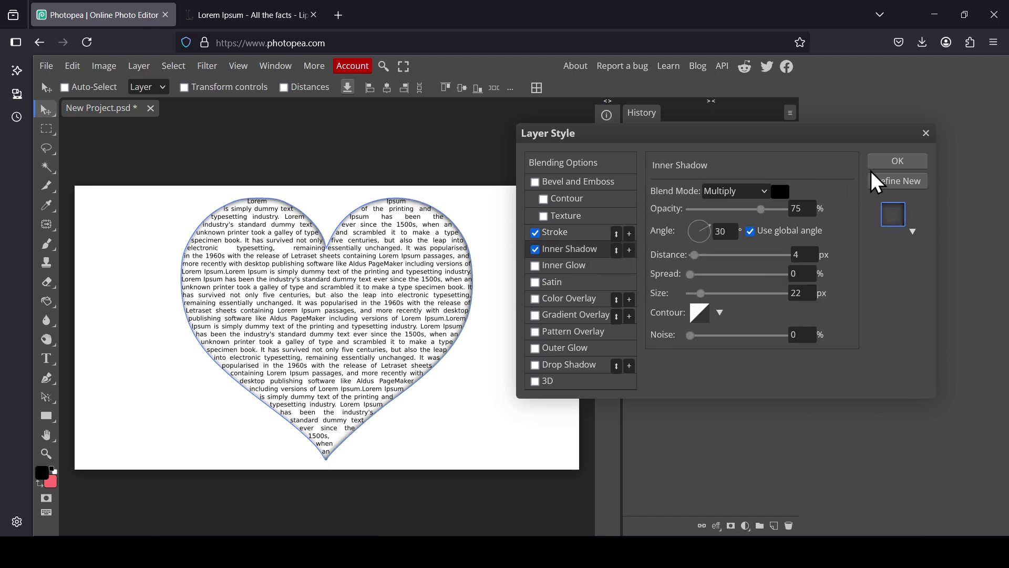
left_click(885, 165)
Select the Background layer and confirm the foreground colour as pink-red #ff6c6c.
left_click(687, 336)
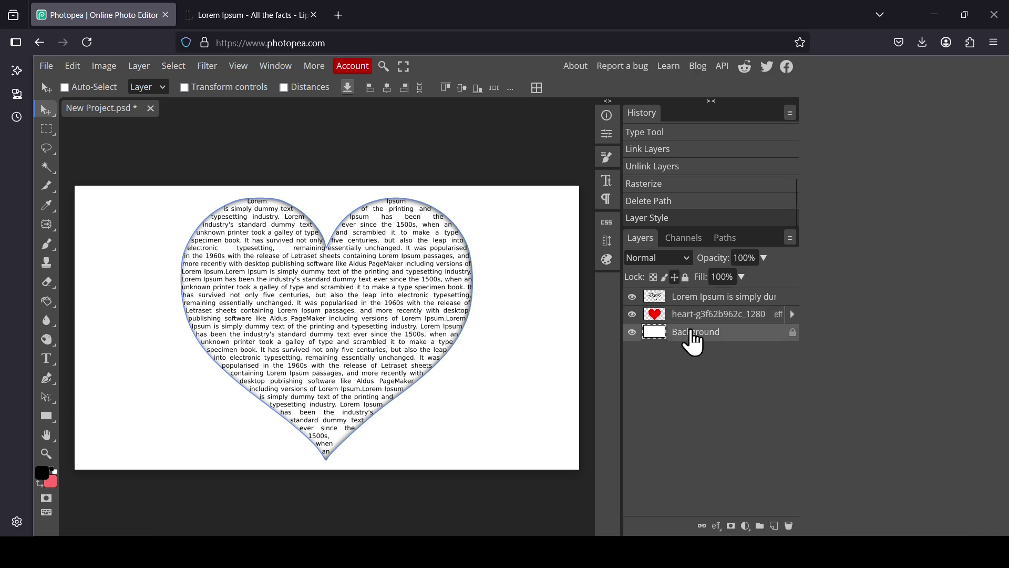
left_click(633, 332)
left_click(633, 332)
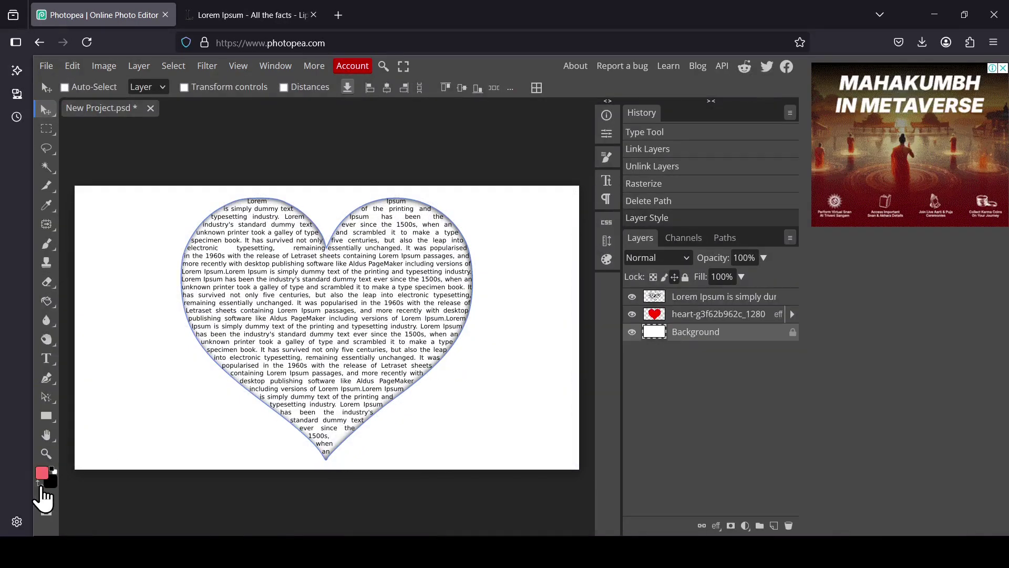
left_click(42, 476)
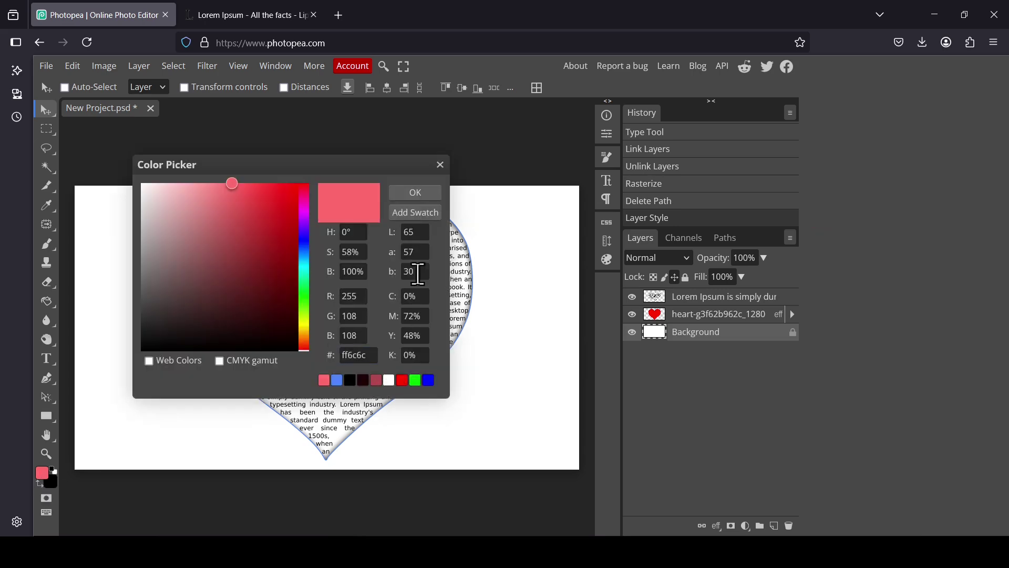
left_click(417, 194)
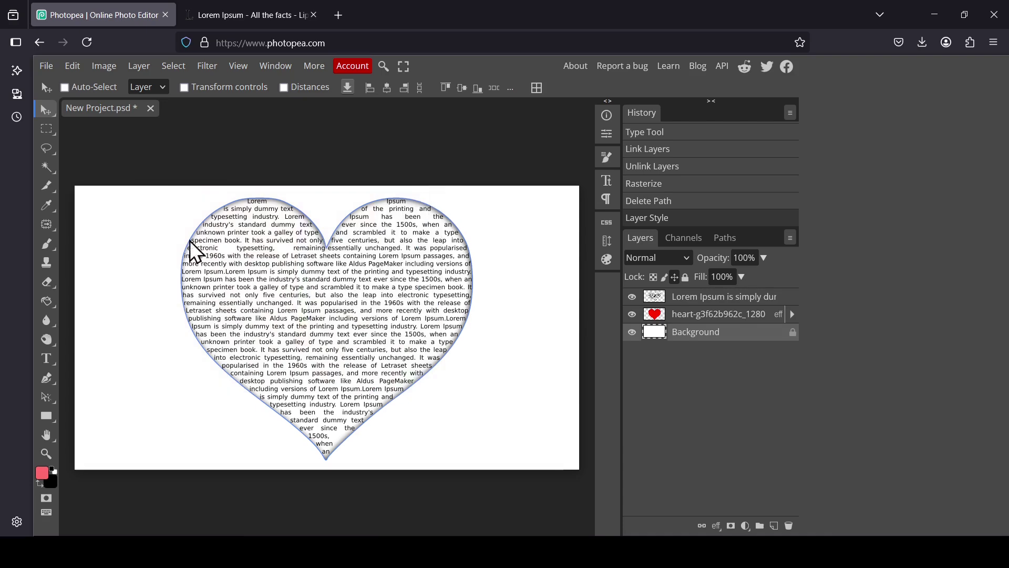
Fill the white background with #ff6c6c using the Paint Bucket tool.
left_click(48, 304)
left_click(105, 302)
left_click(45, 303)
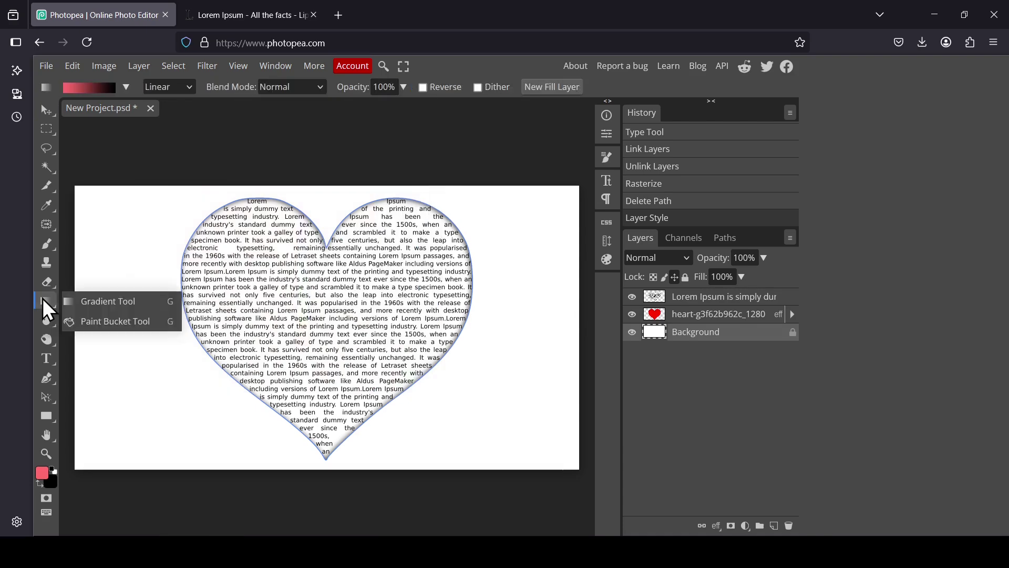
left_click(106, 321)
left_click(131, 354)
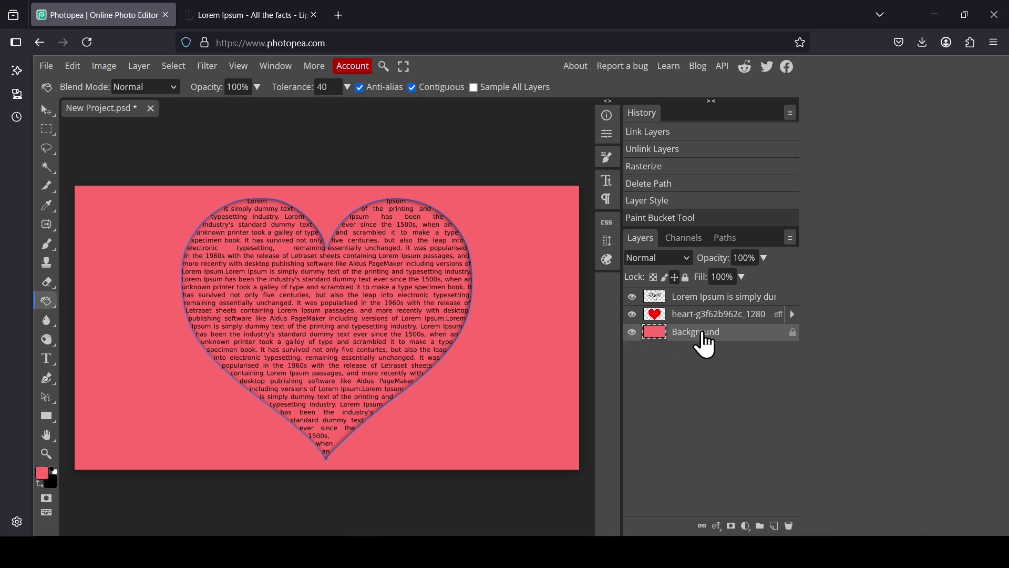
left_click(656, 319)
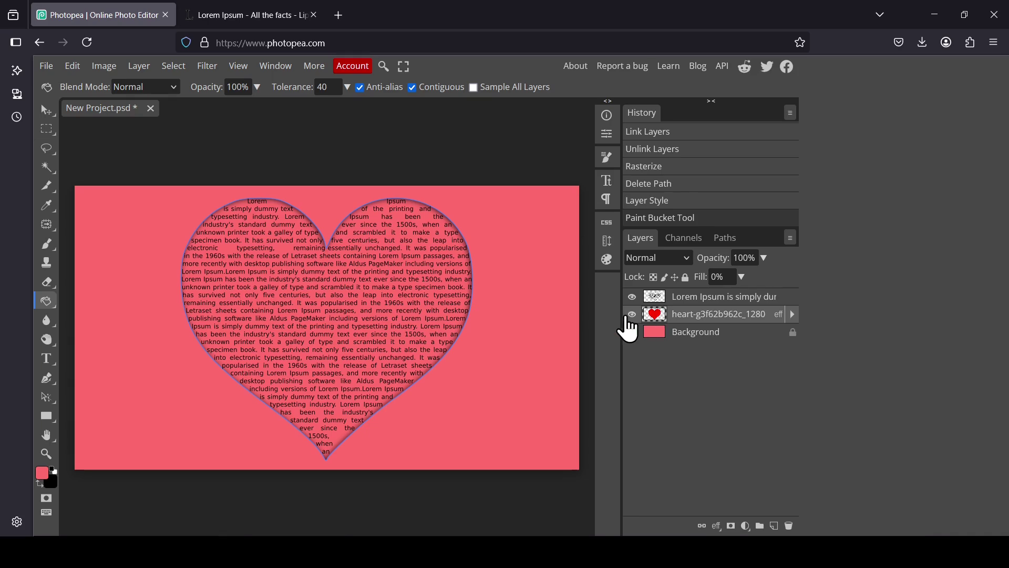
Restore the heart layer's Fill to 100% in Blending Options.
right_click(651, 318)
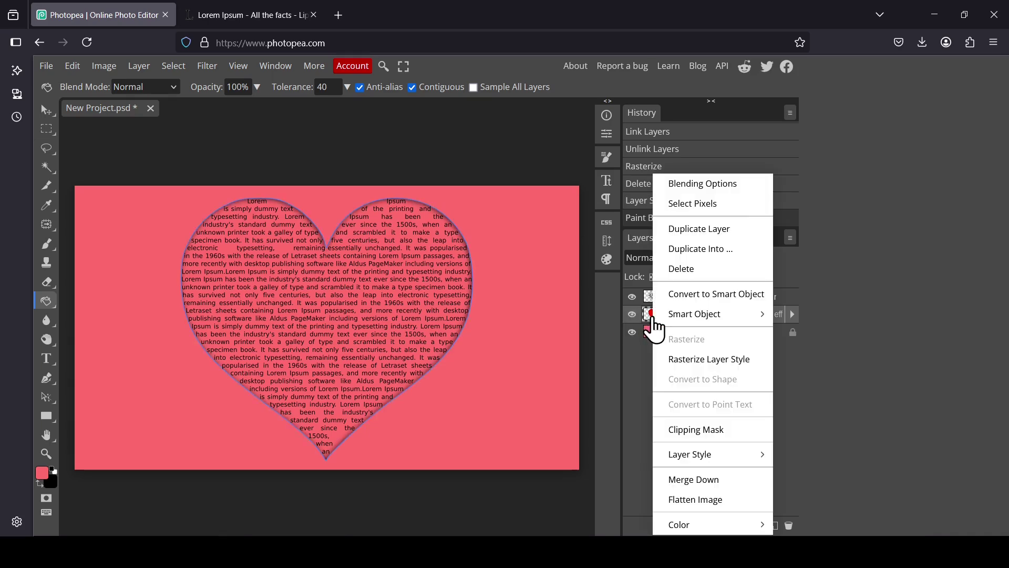
left_click(739, 184)
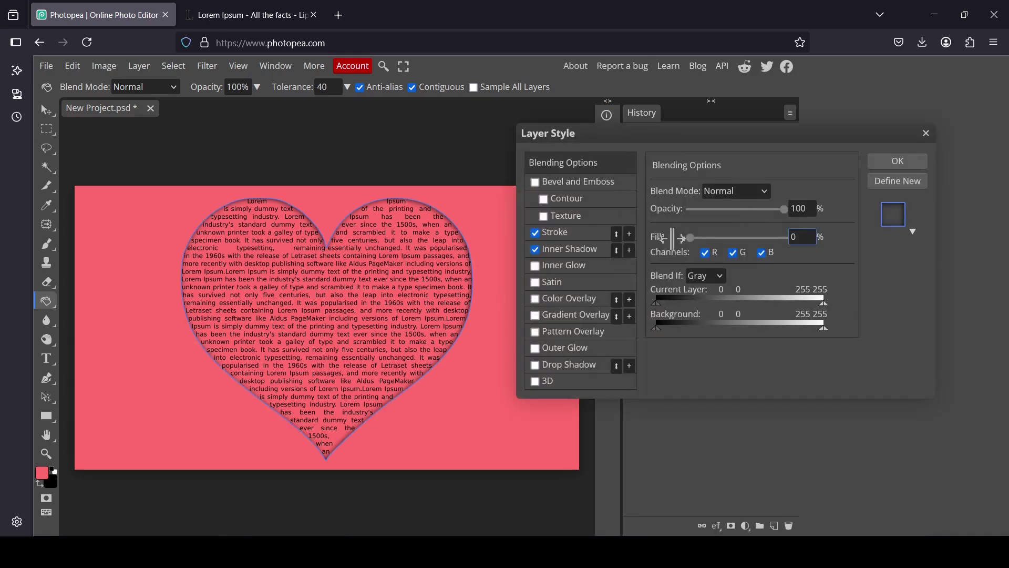
left_click_drag(694, 243, 826, 254)
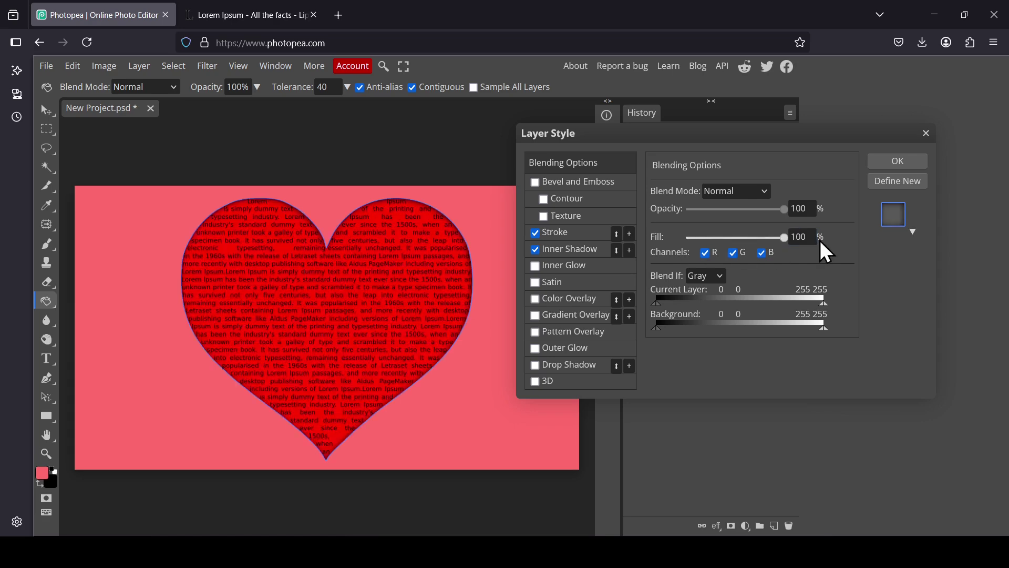
Add a white (#ffffff) Color Overlay to the heart.
left_click(575, 300)
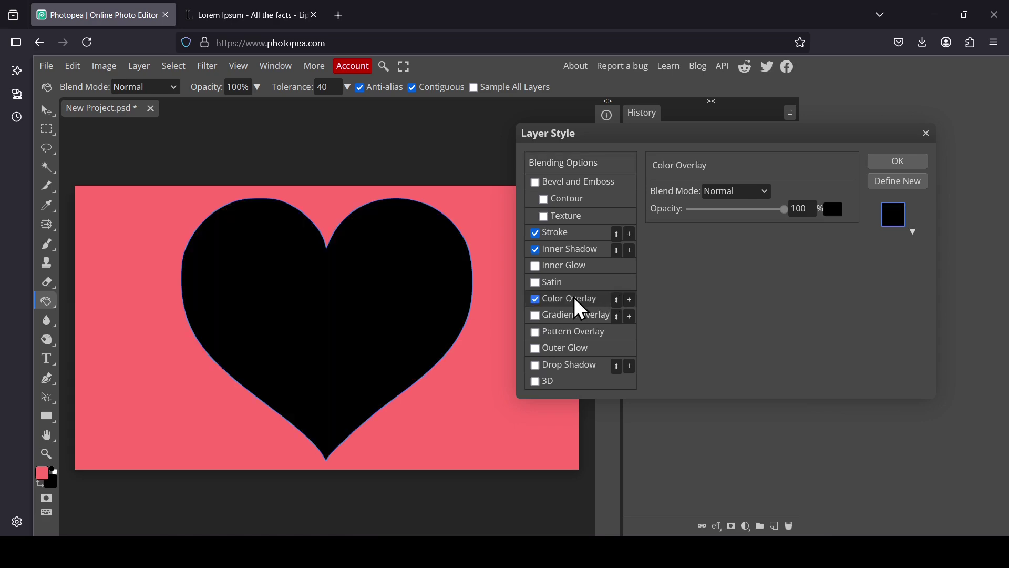
left_click(903, 231)
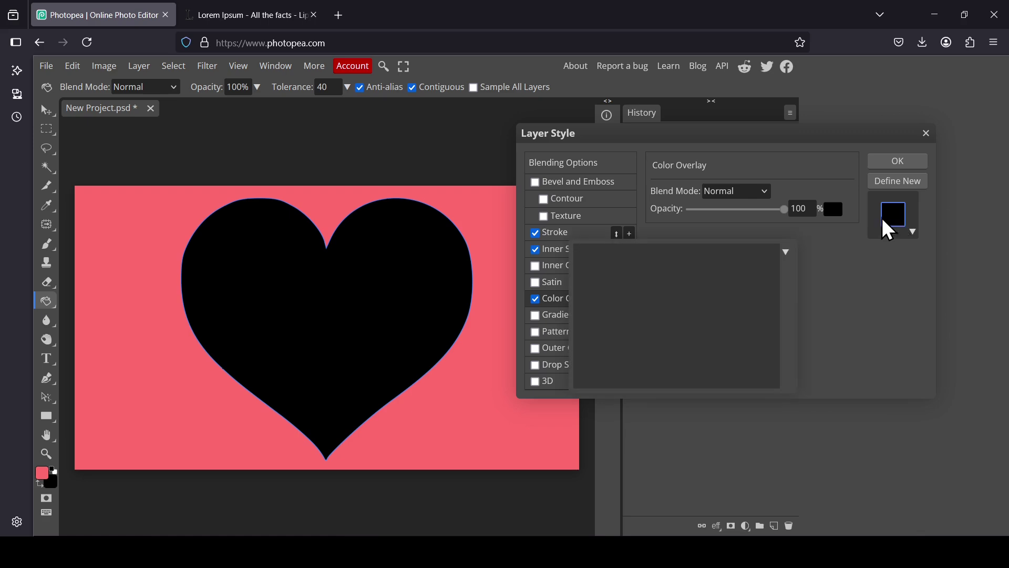
left_click(833, 209)
left_click(833, 210)
left_click_drag(293, 320, 164, 239)
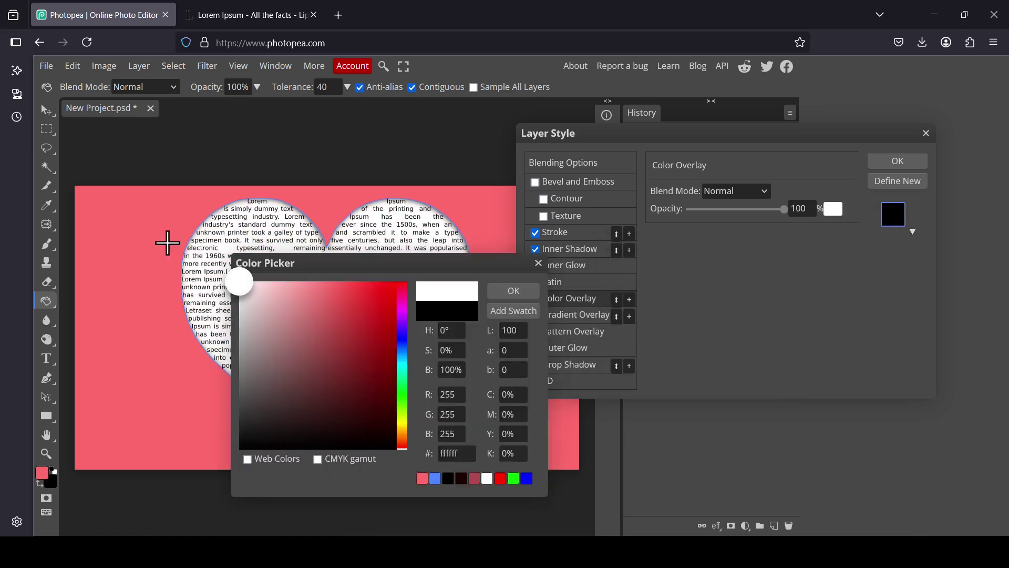
left_click(516, 293)
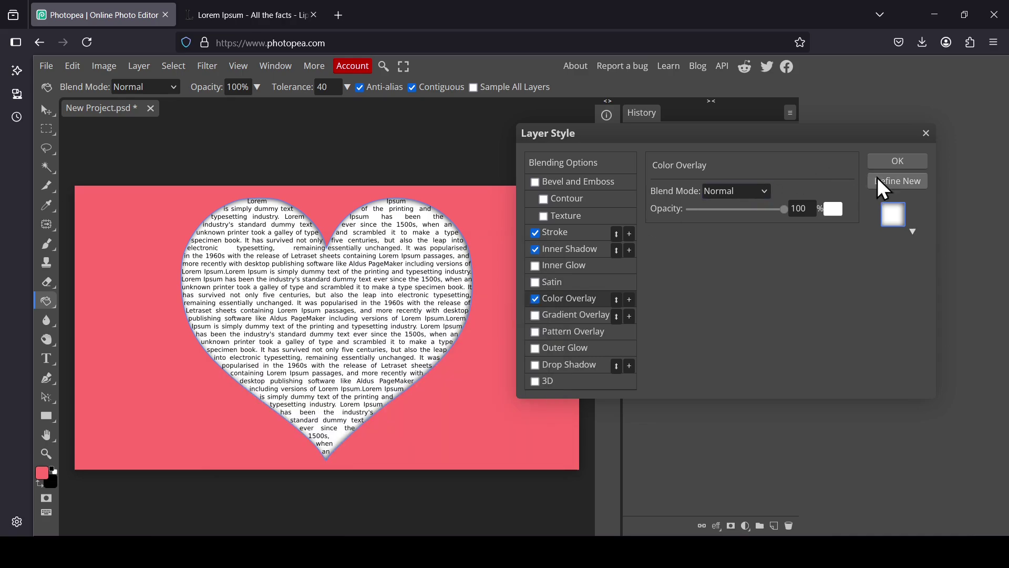